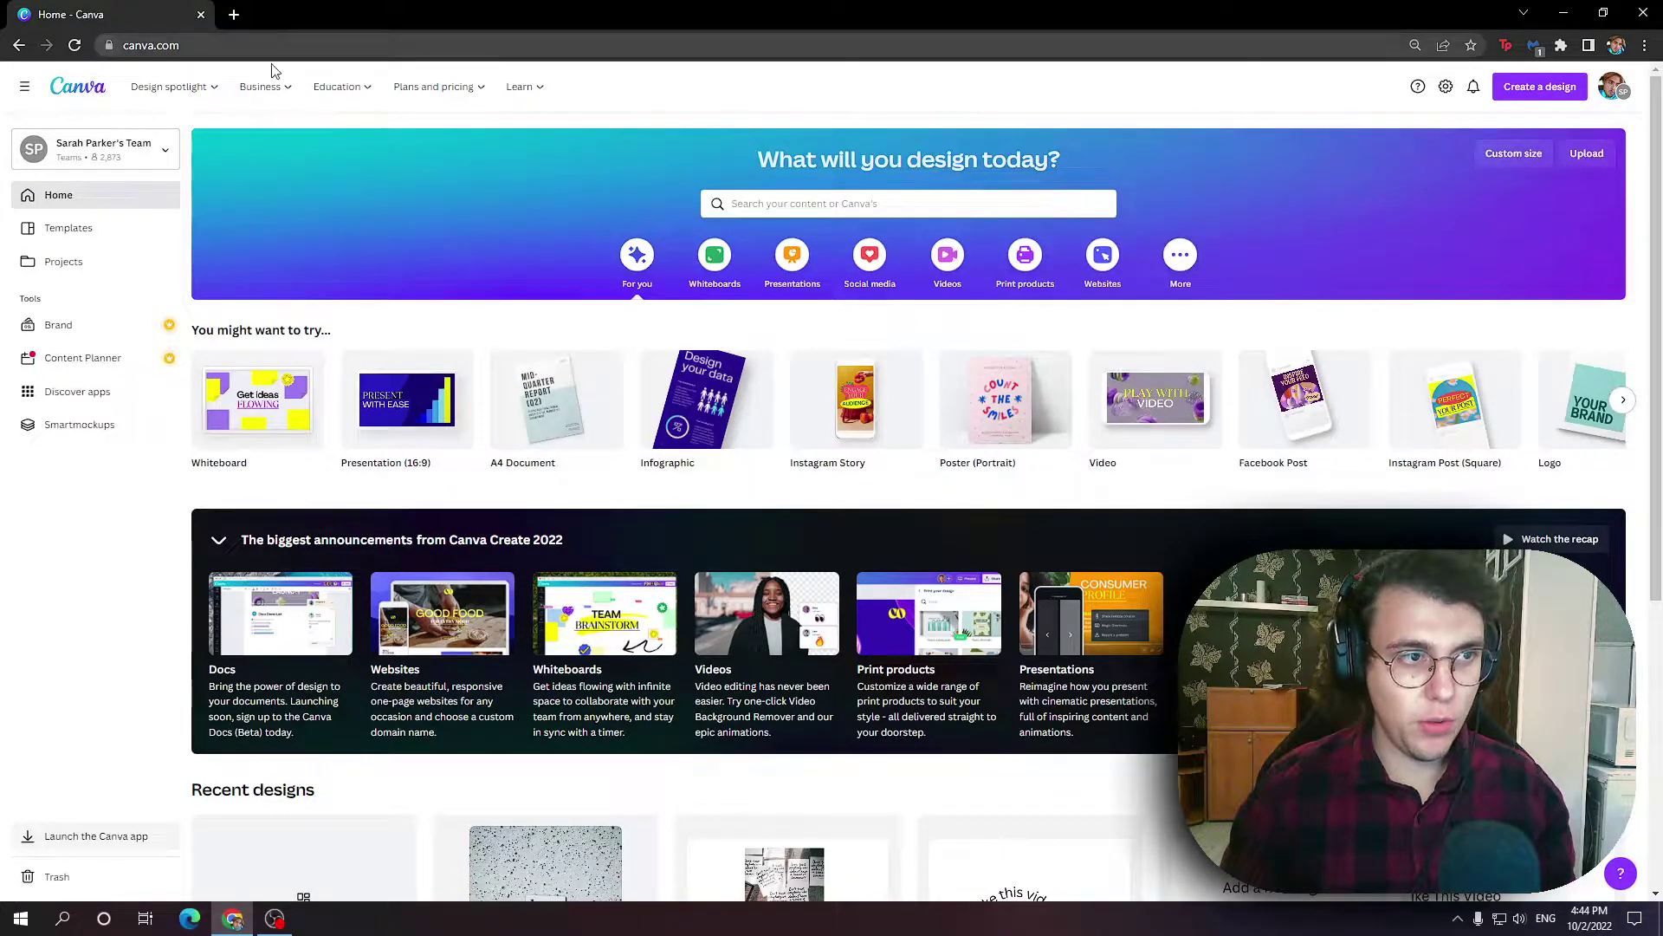
Step: Create a blank A4 document from the Canva home page
left_click(571, 416)
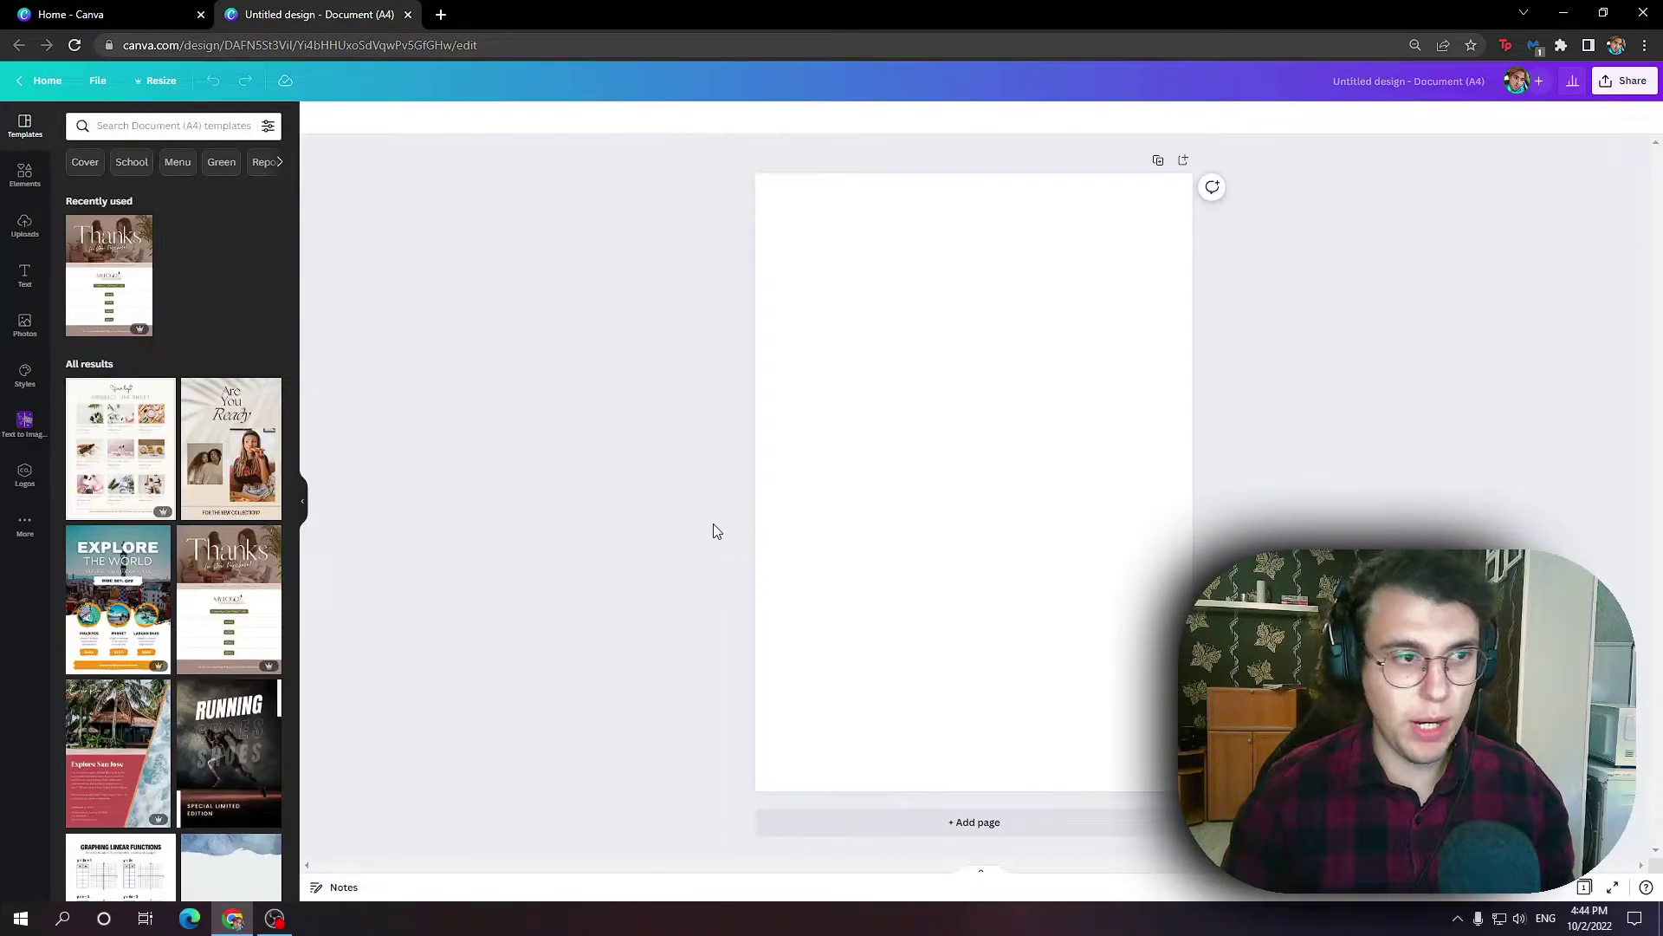
Step: Add a heading reading 'This is a test text' to the page
left_click(25, 276)
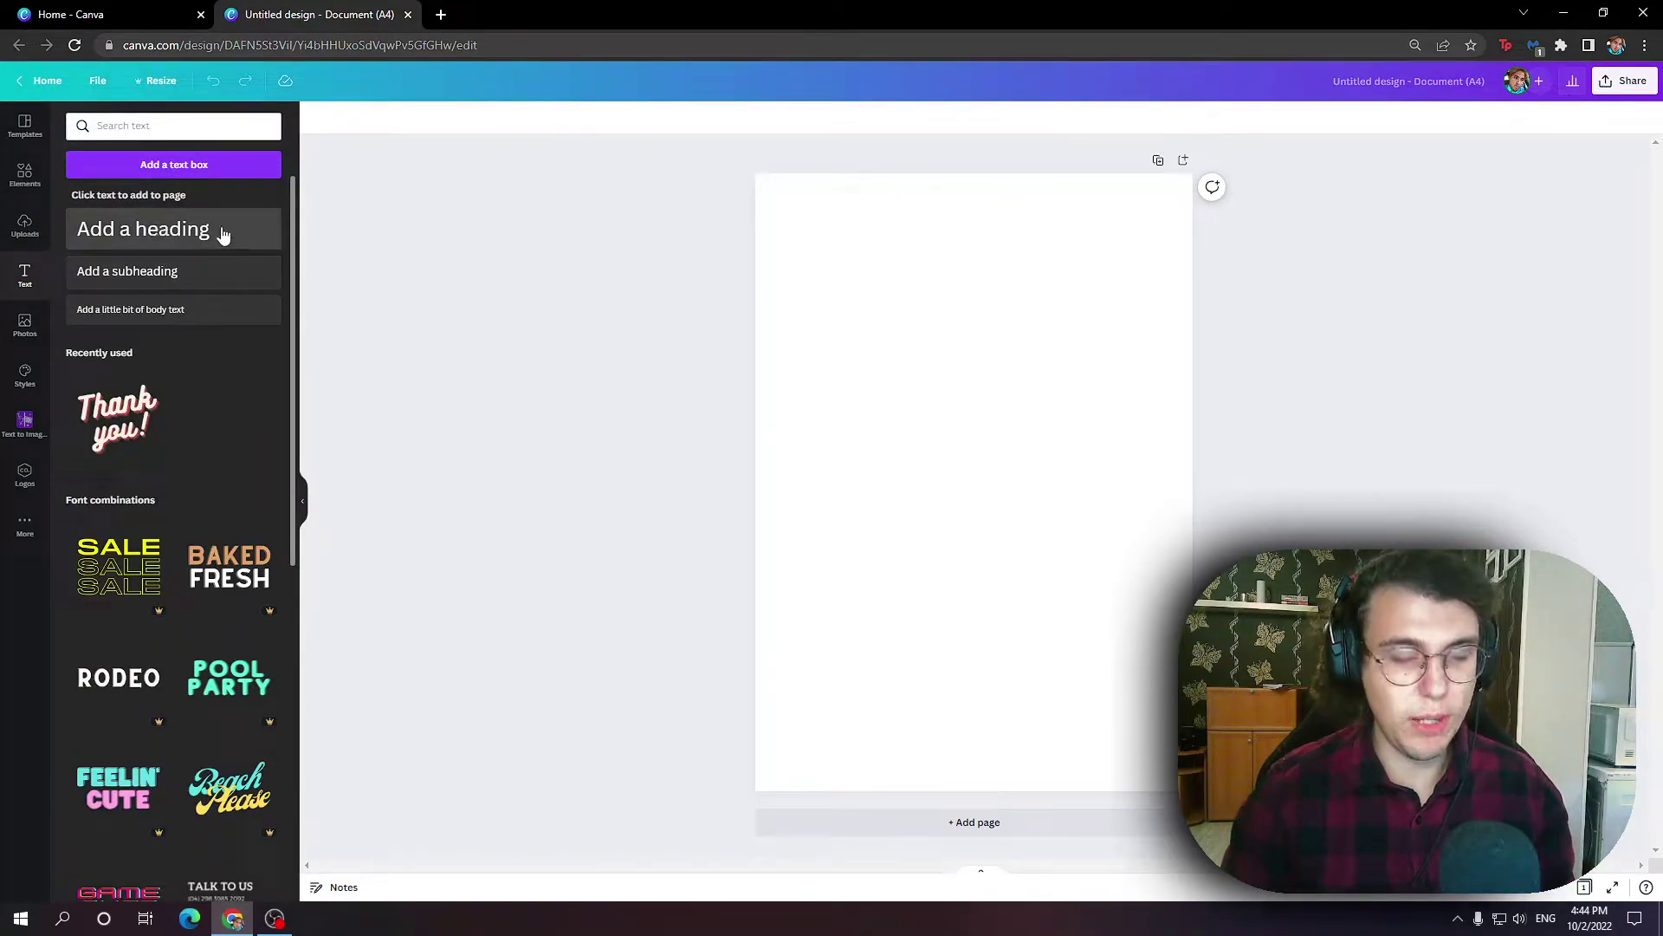
mouse_move(205, 236)
left_mouse_down()
mouse_move(934, 275)
mouse_move(944, 290)
left_mouse_up()
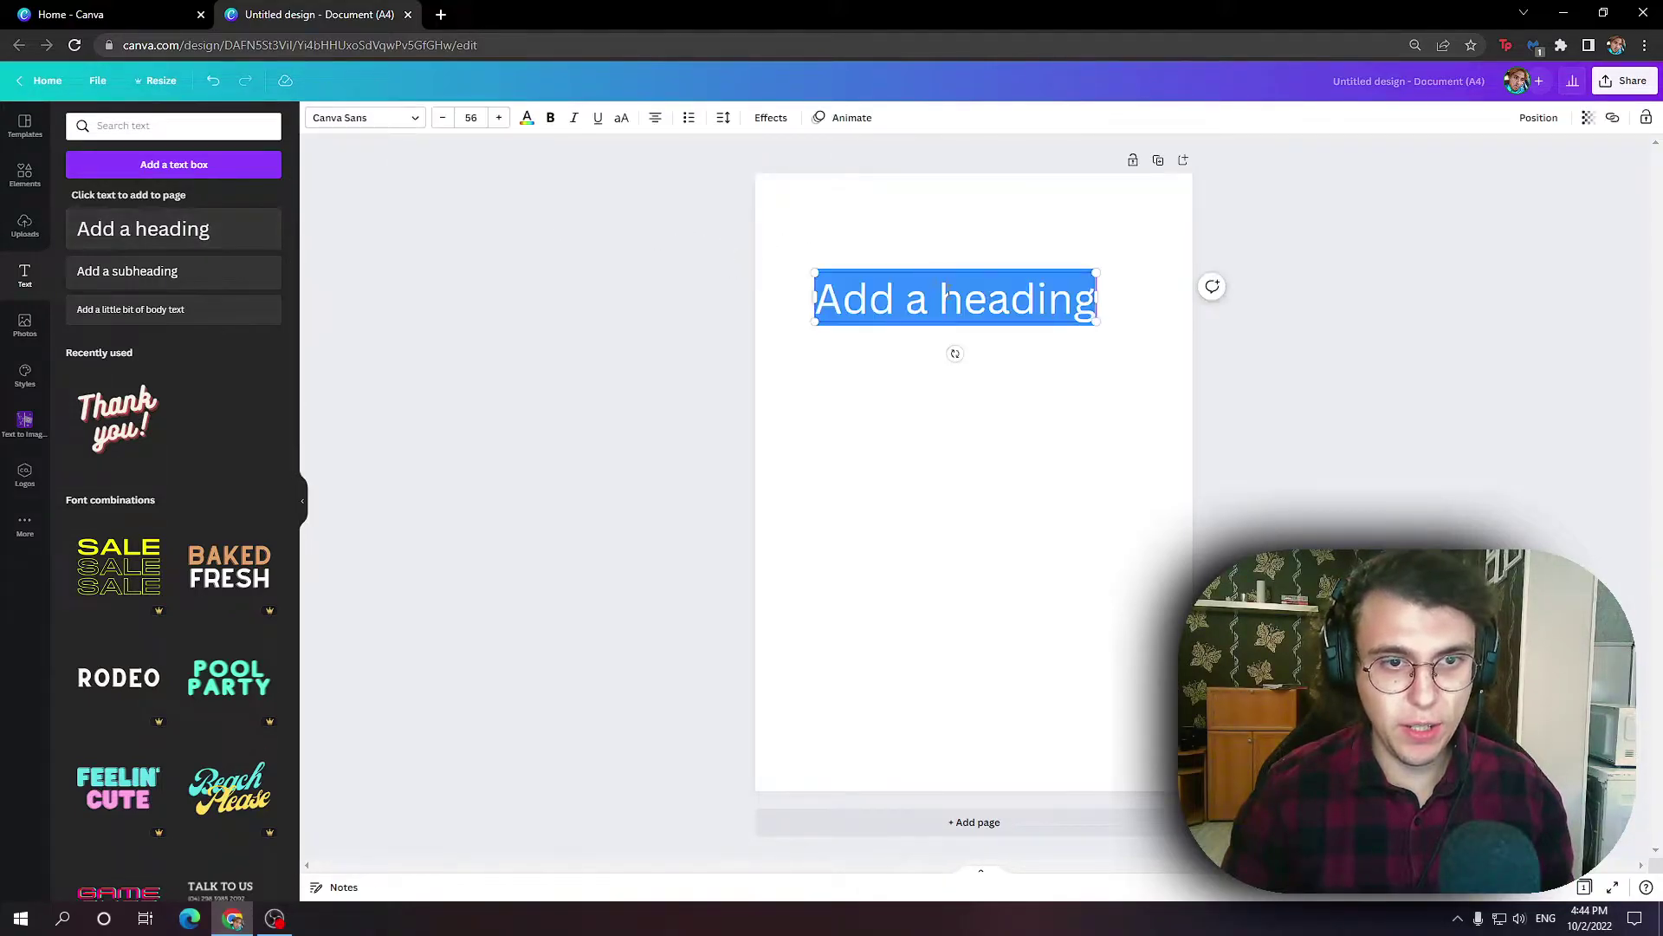
type("This")
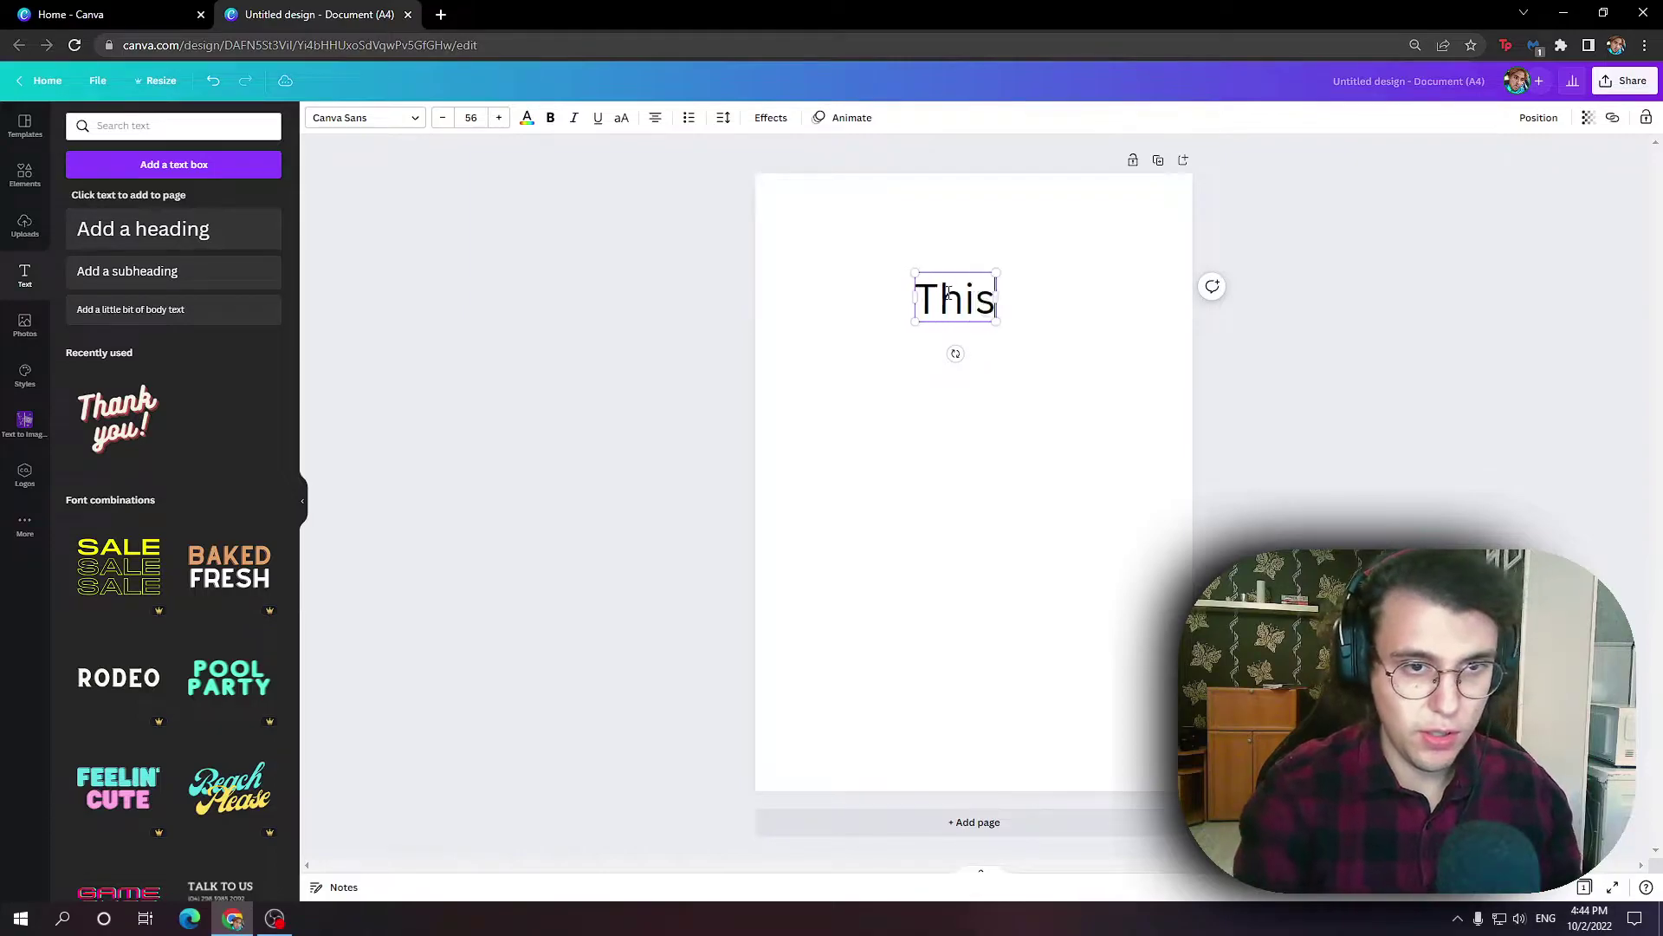
type(" is a test tex")
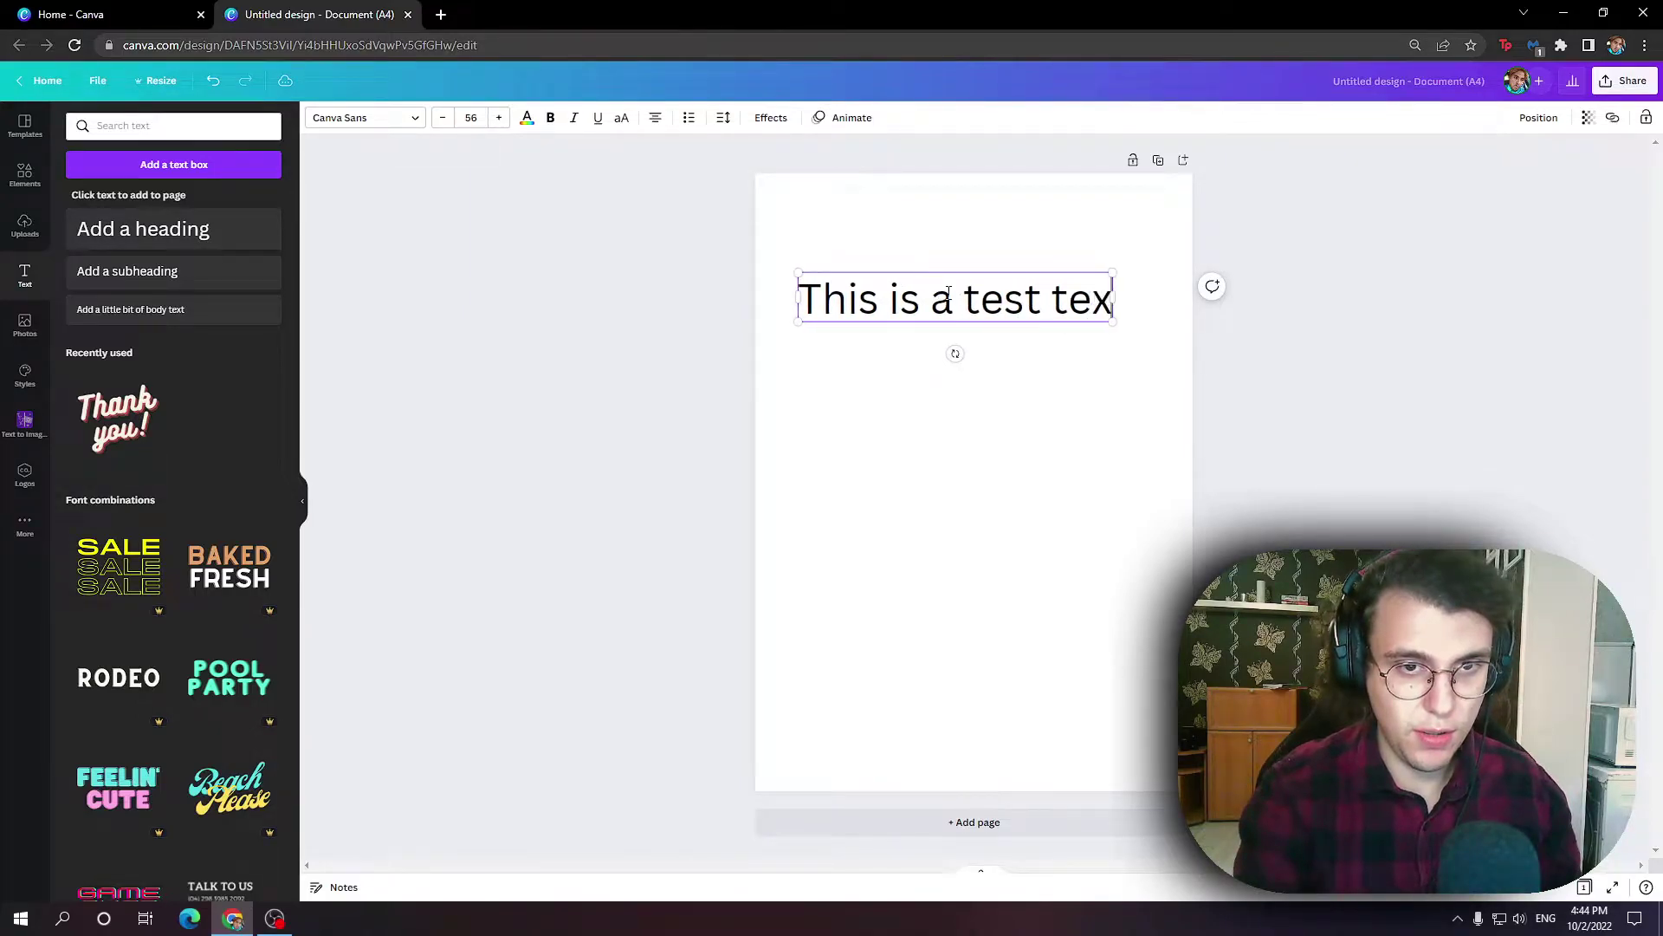
type("t")
key("Return")
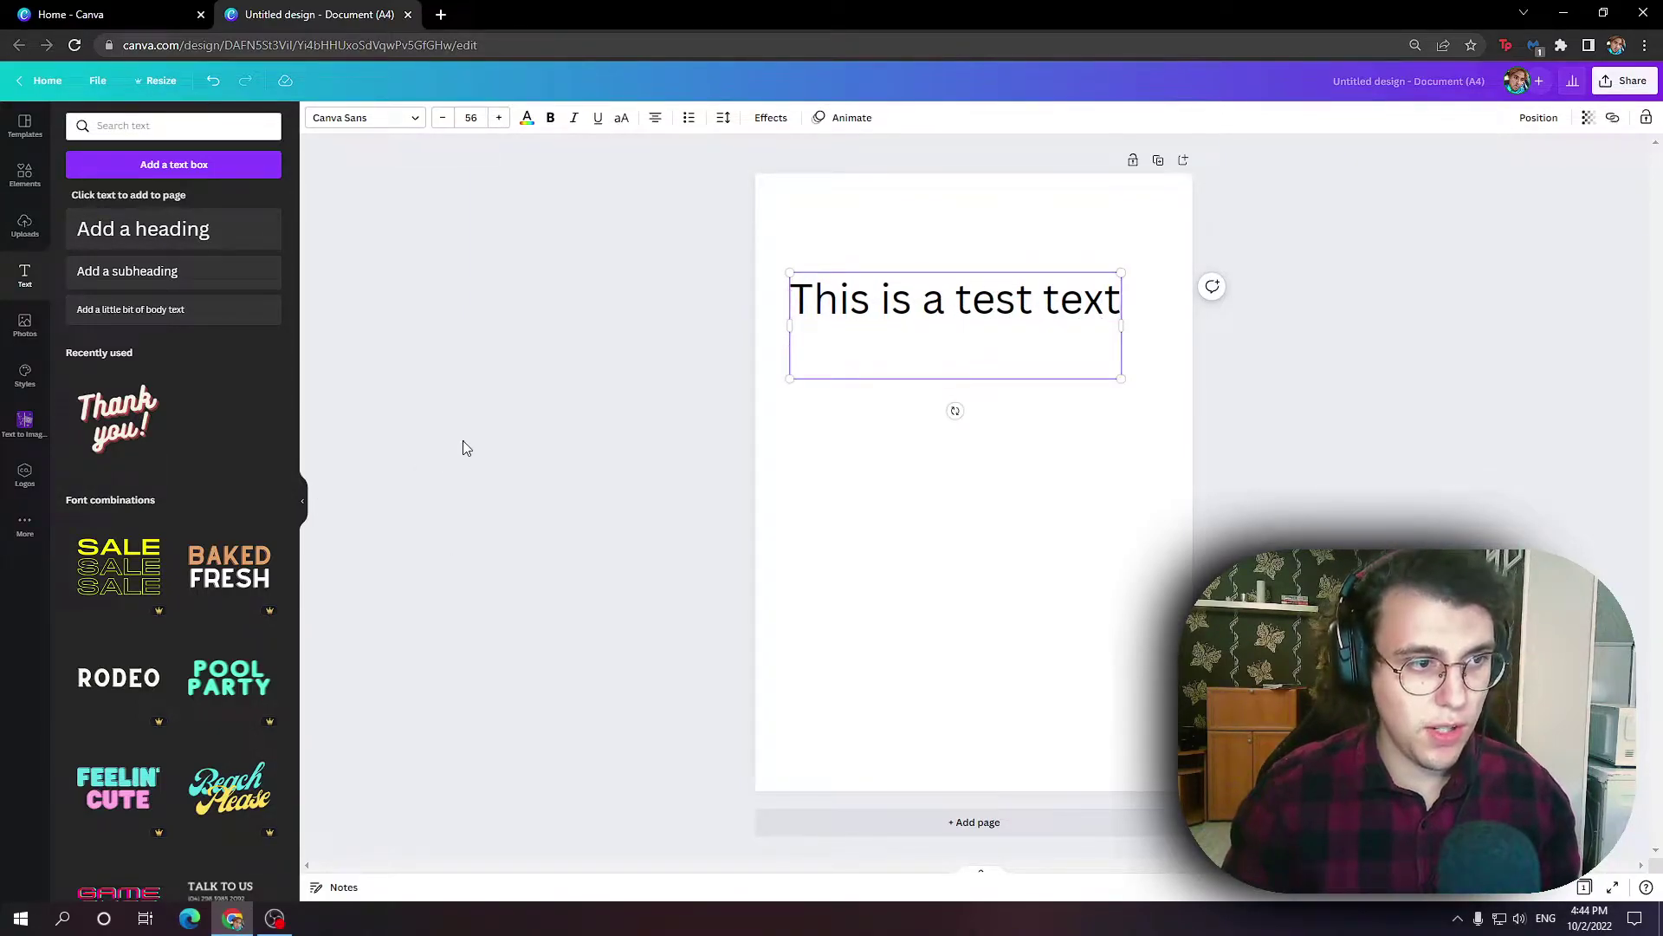
left_click(462, 447)
Step: Add body text 'Main body of text, hello test 123 sda' with a second line 'sad asd sad as'
left_click_drag(147, 310, 870, 414)
double_click(881, 433)
triple_click(881, 433)
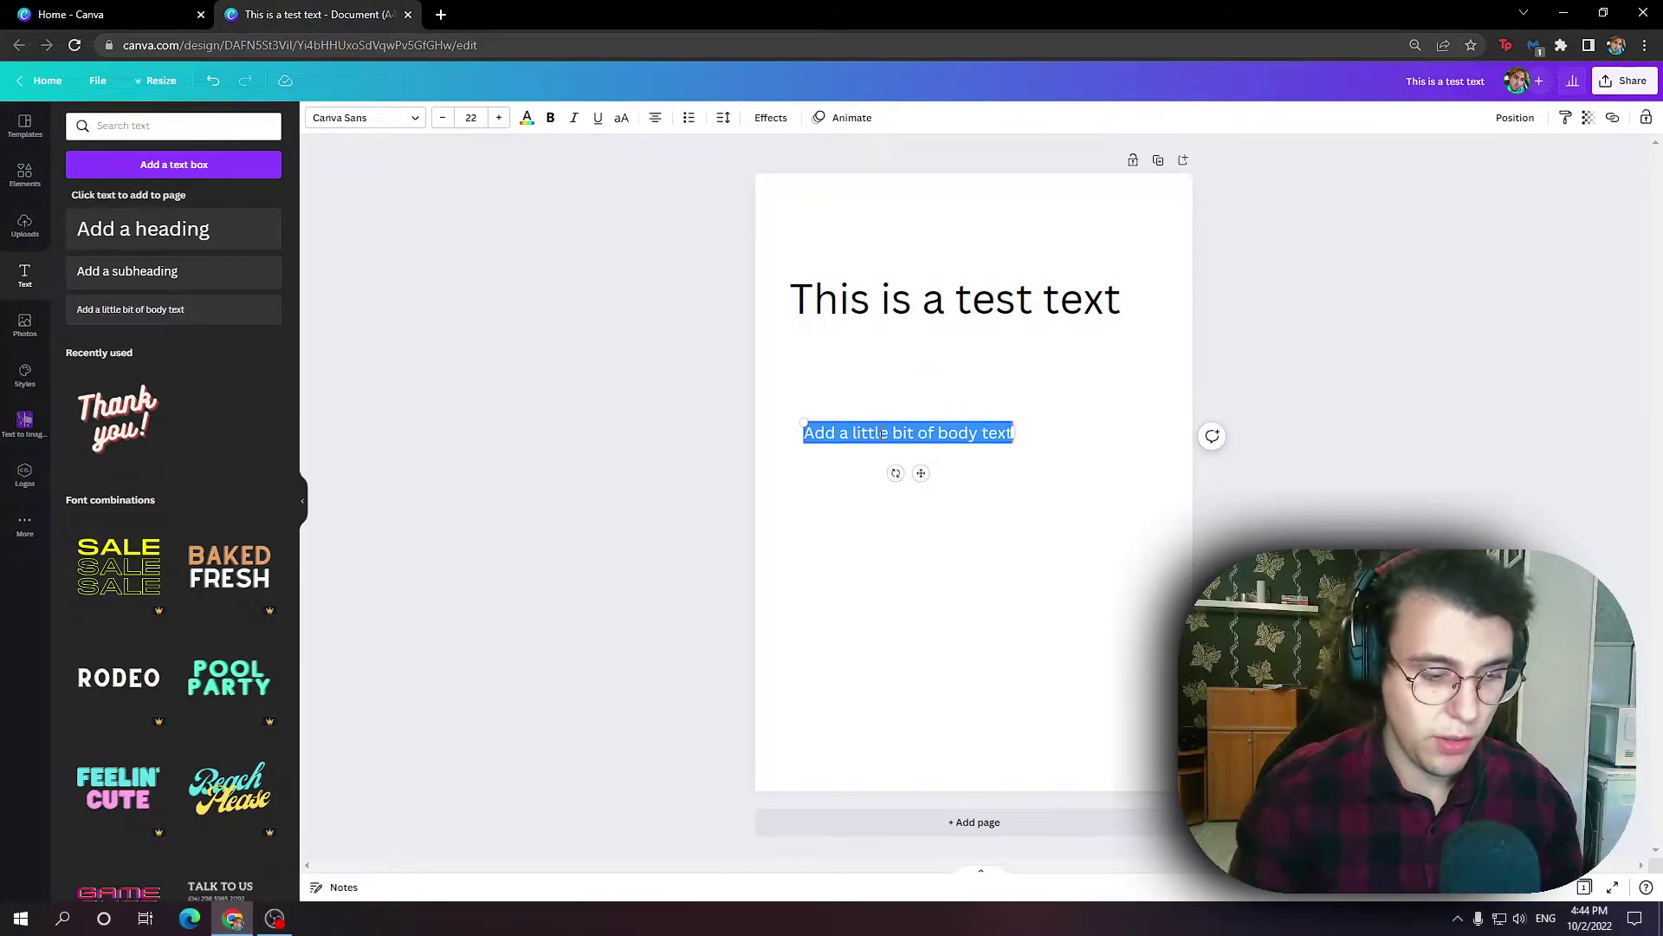
type("Main body of tex")
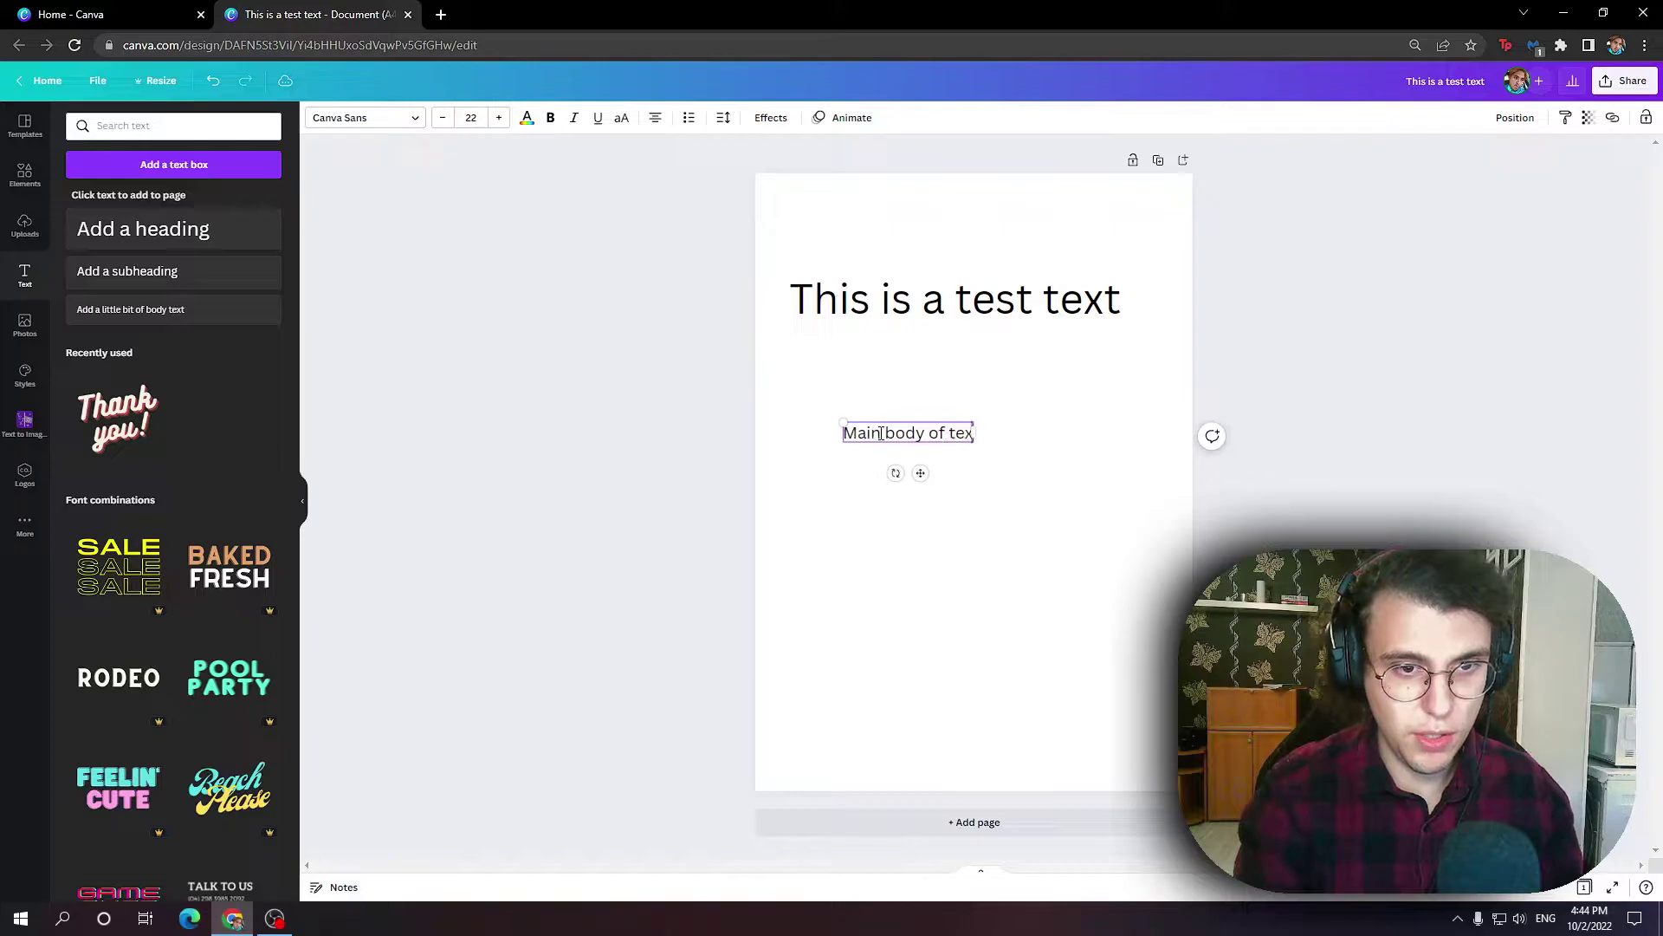
type("t, hello test")
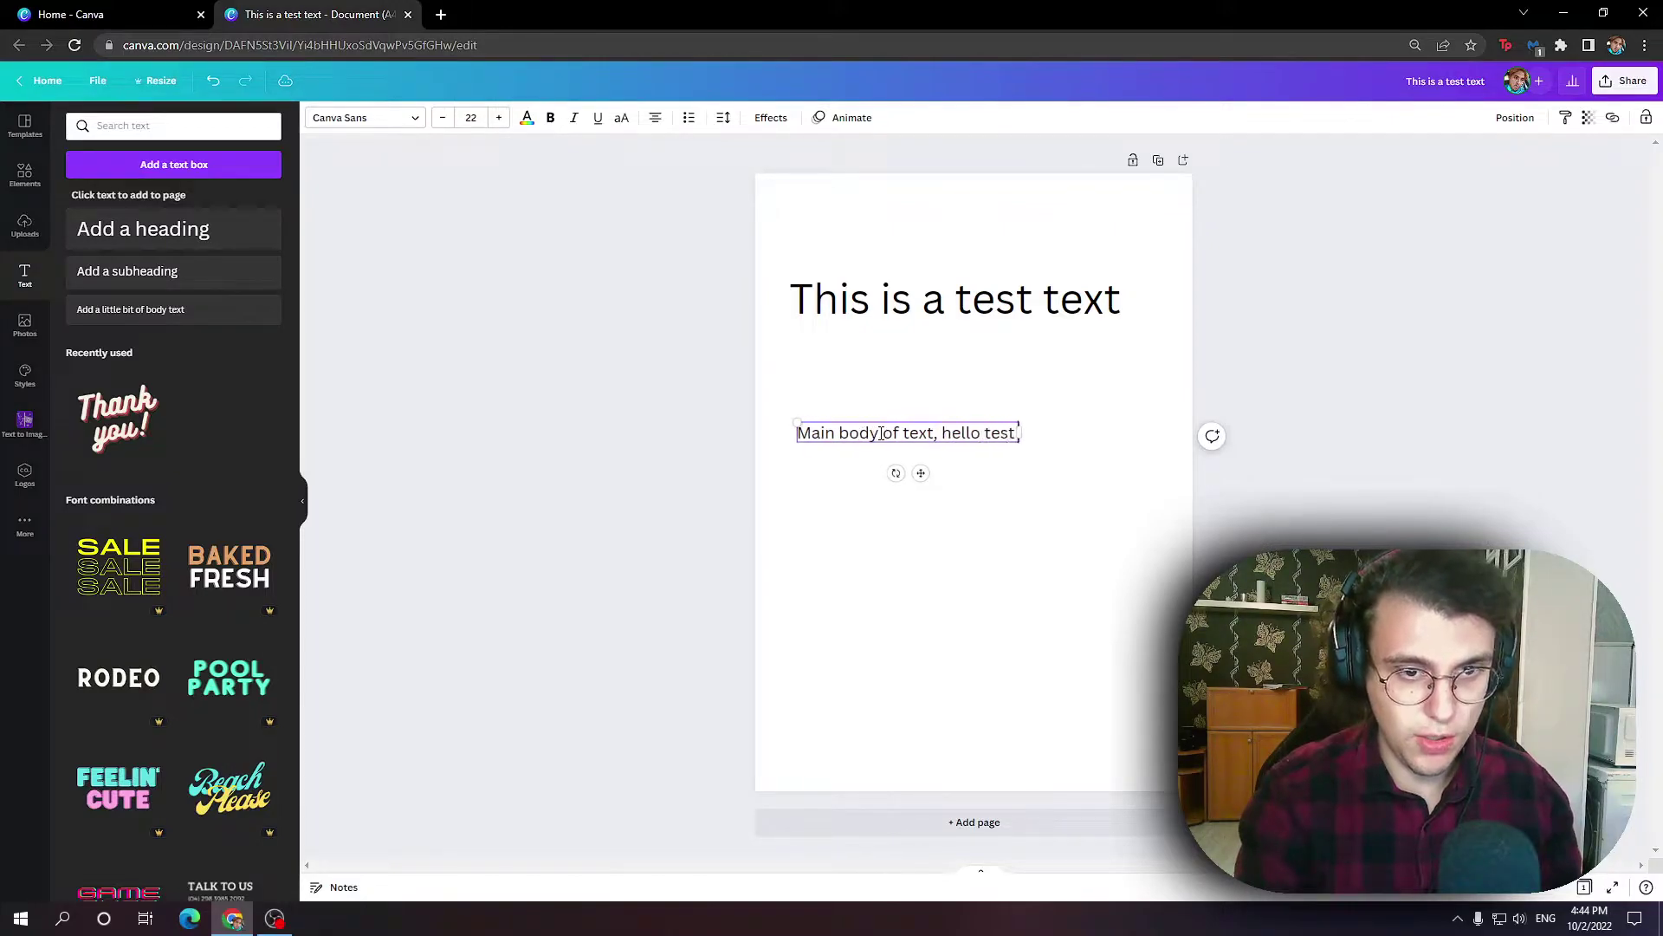
type(" 123 sda")
key("Return")
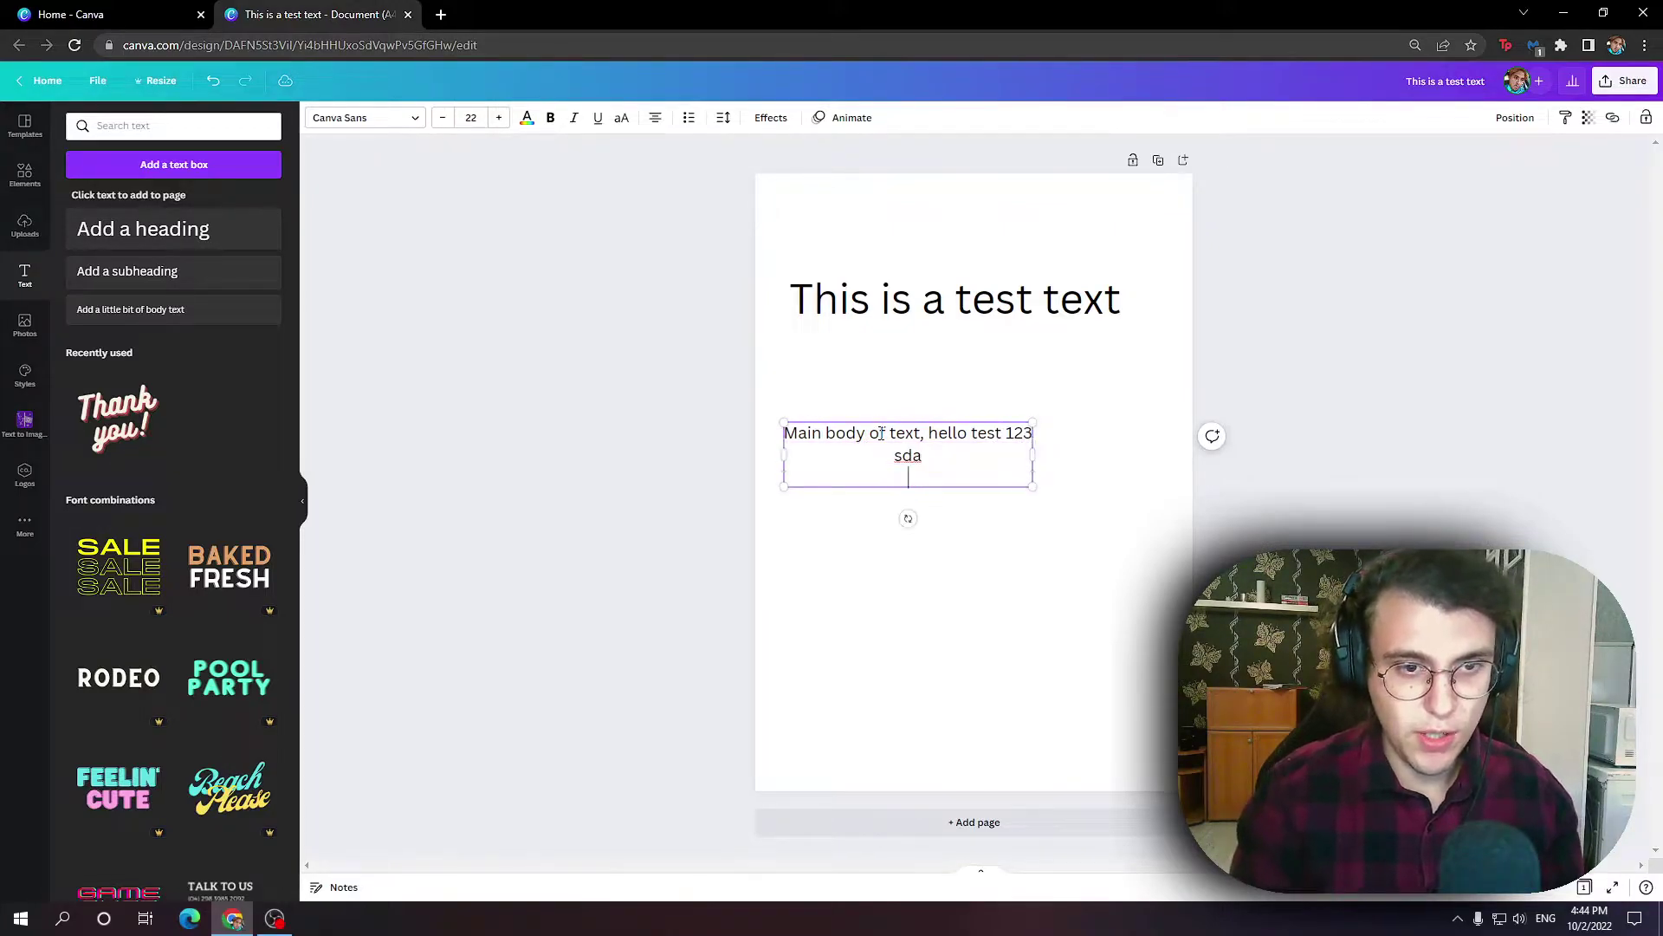
type("sad asd sad as")
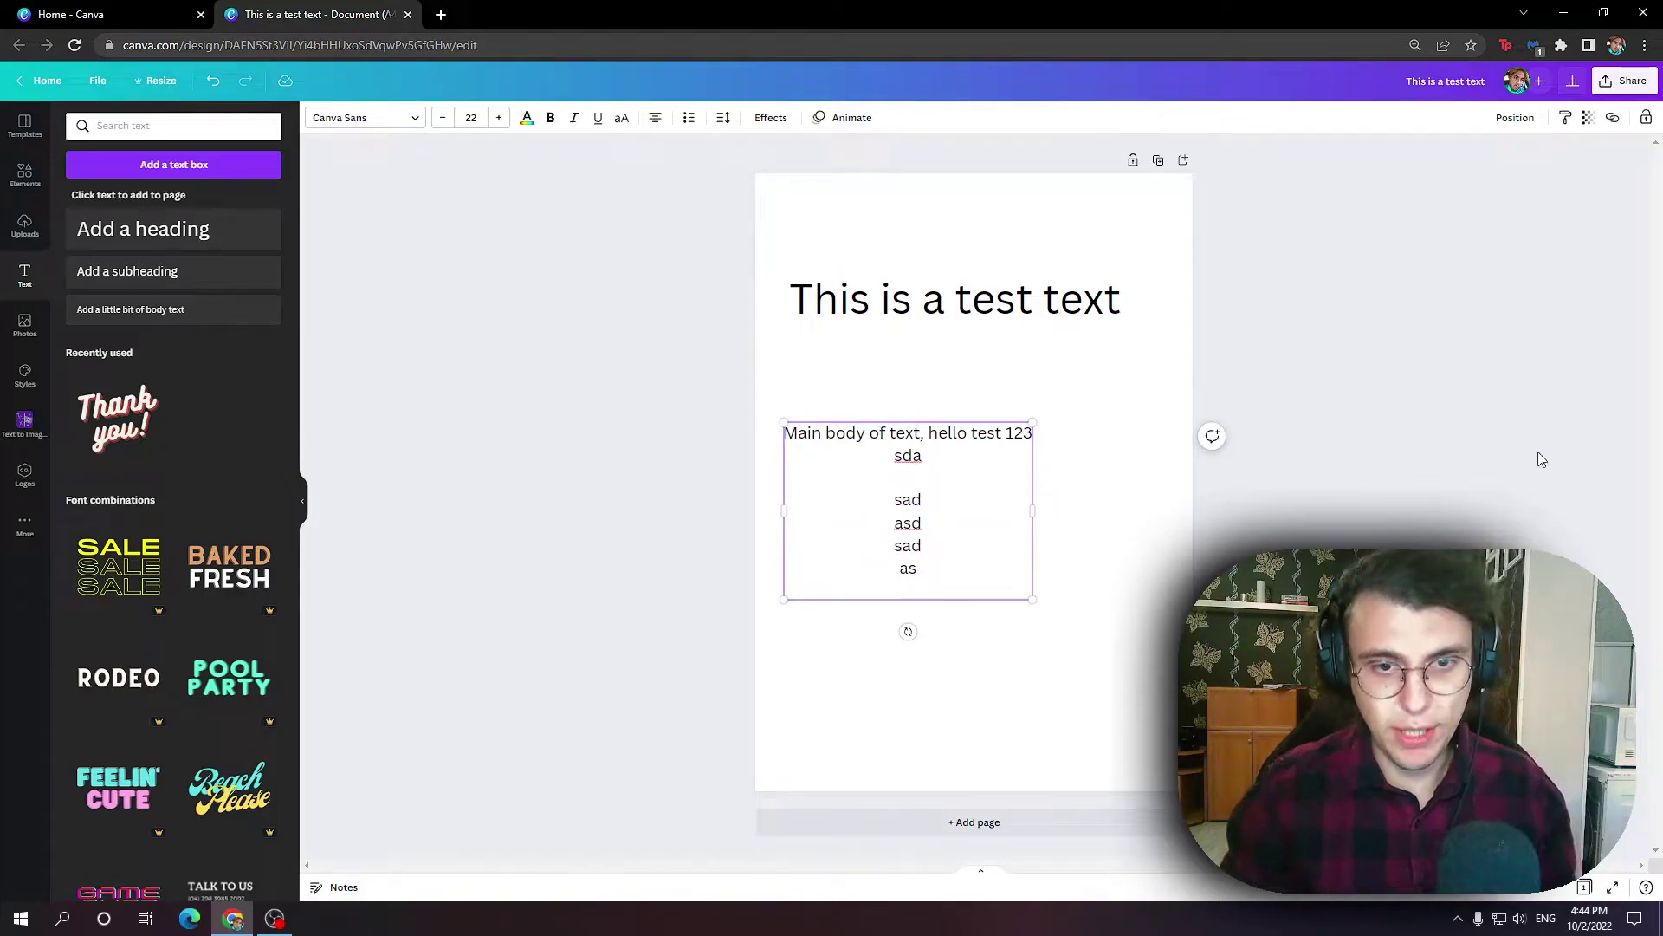
left_click(1541, 459)
left_click(1044, 237)
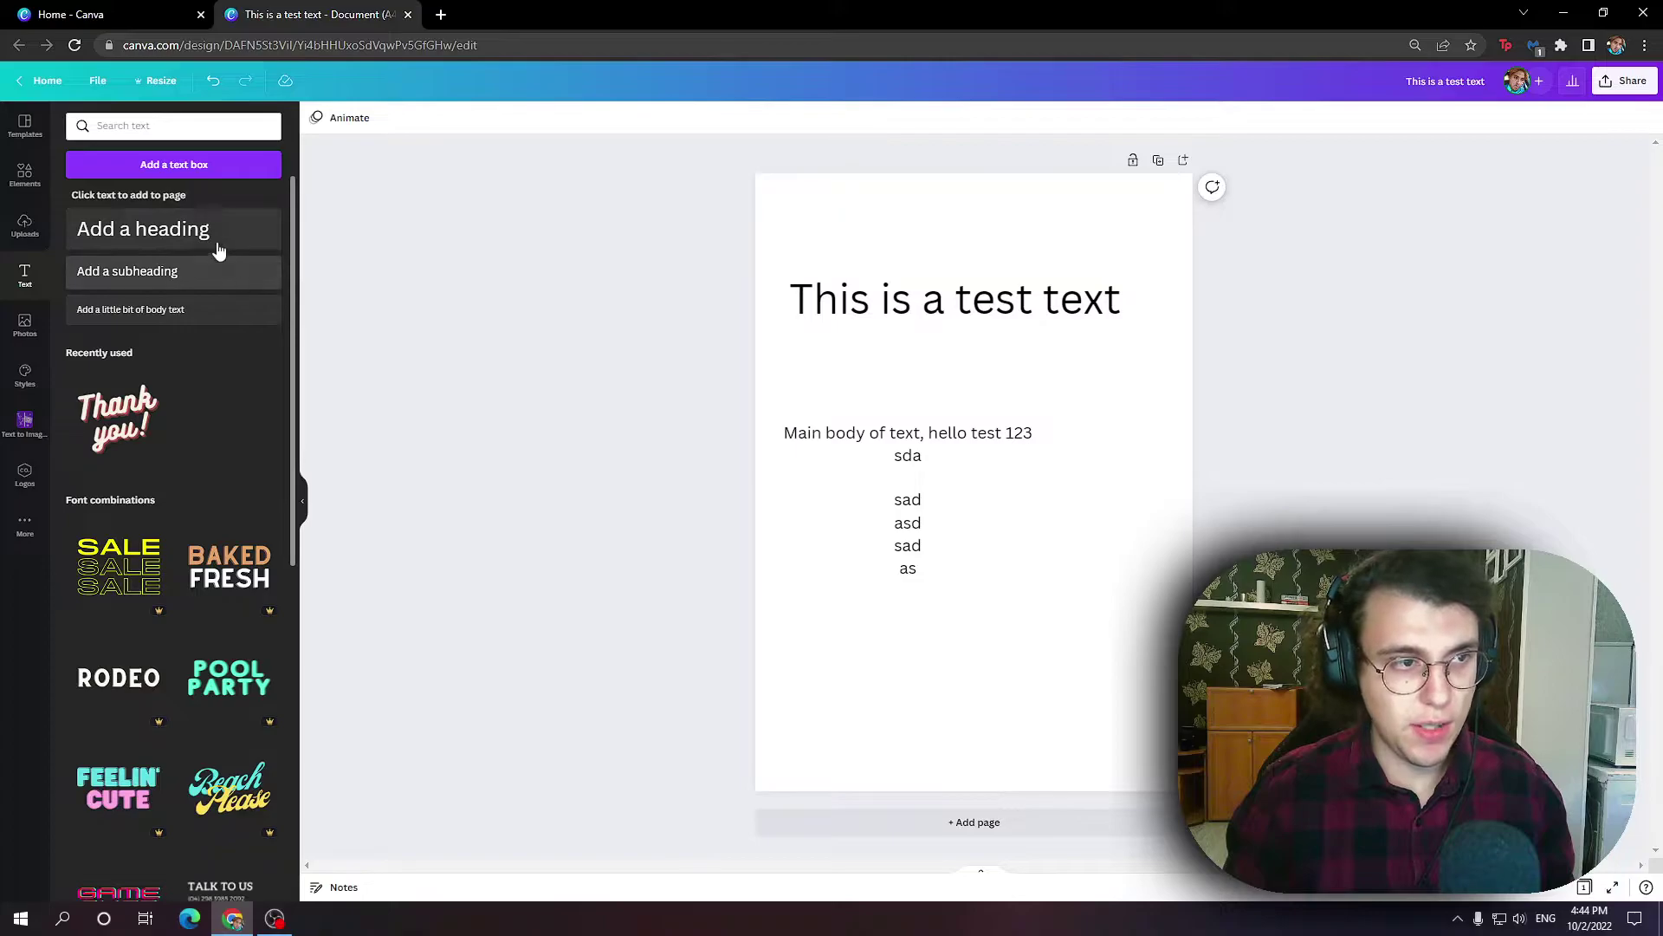
Step: Move the heading up onto the centre guide and nudge the body text slightly right
left_click_drag(1036, 319, 1053, 282)
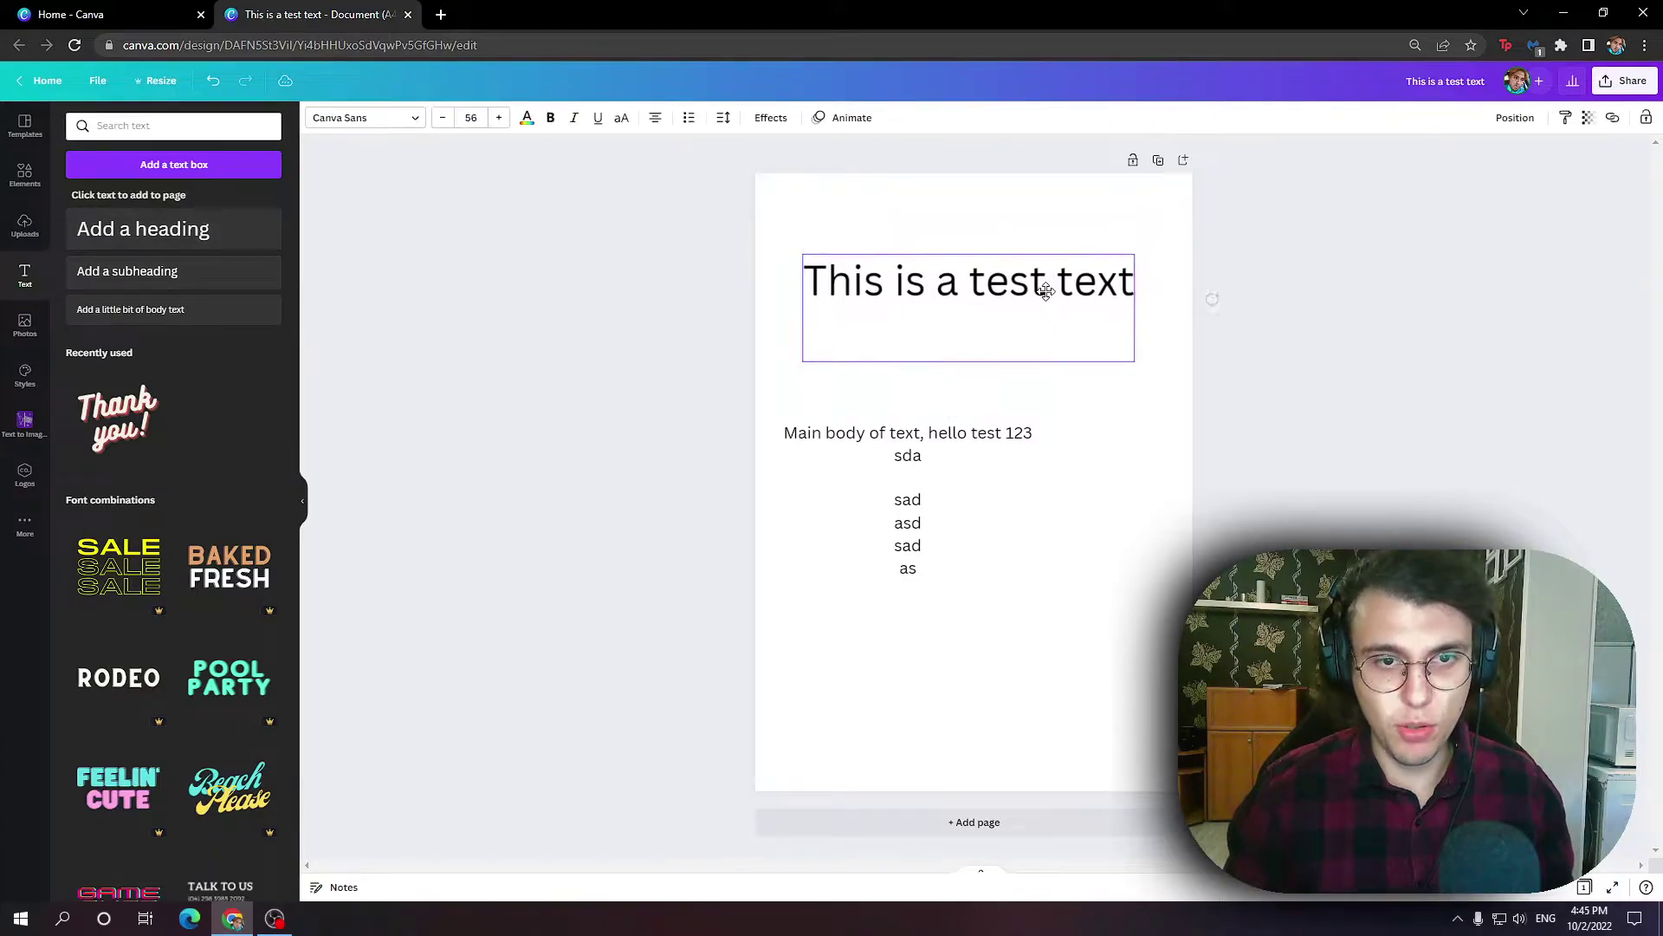
left_click_drag(904, 442, 919, 440)
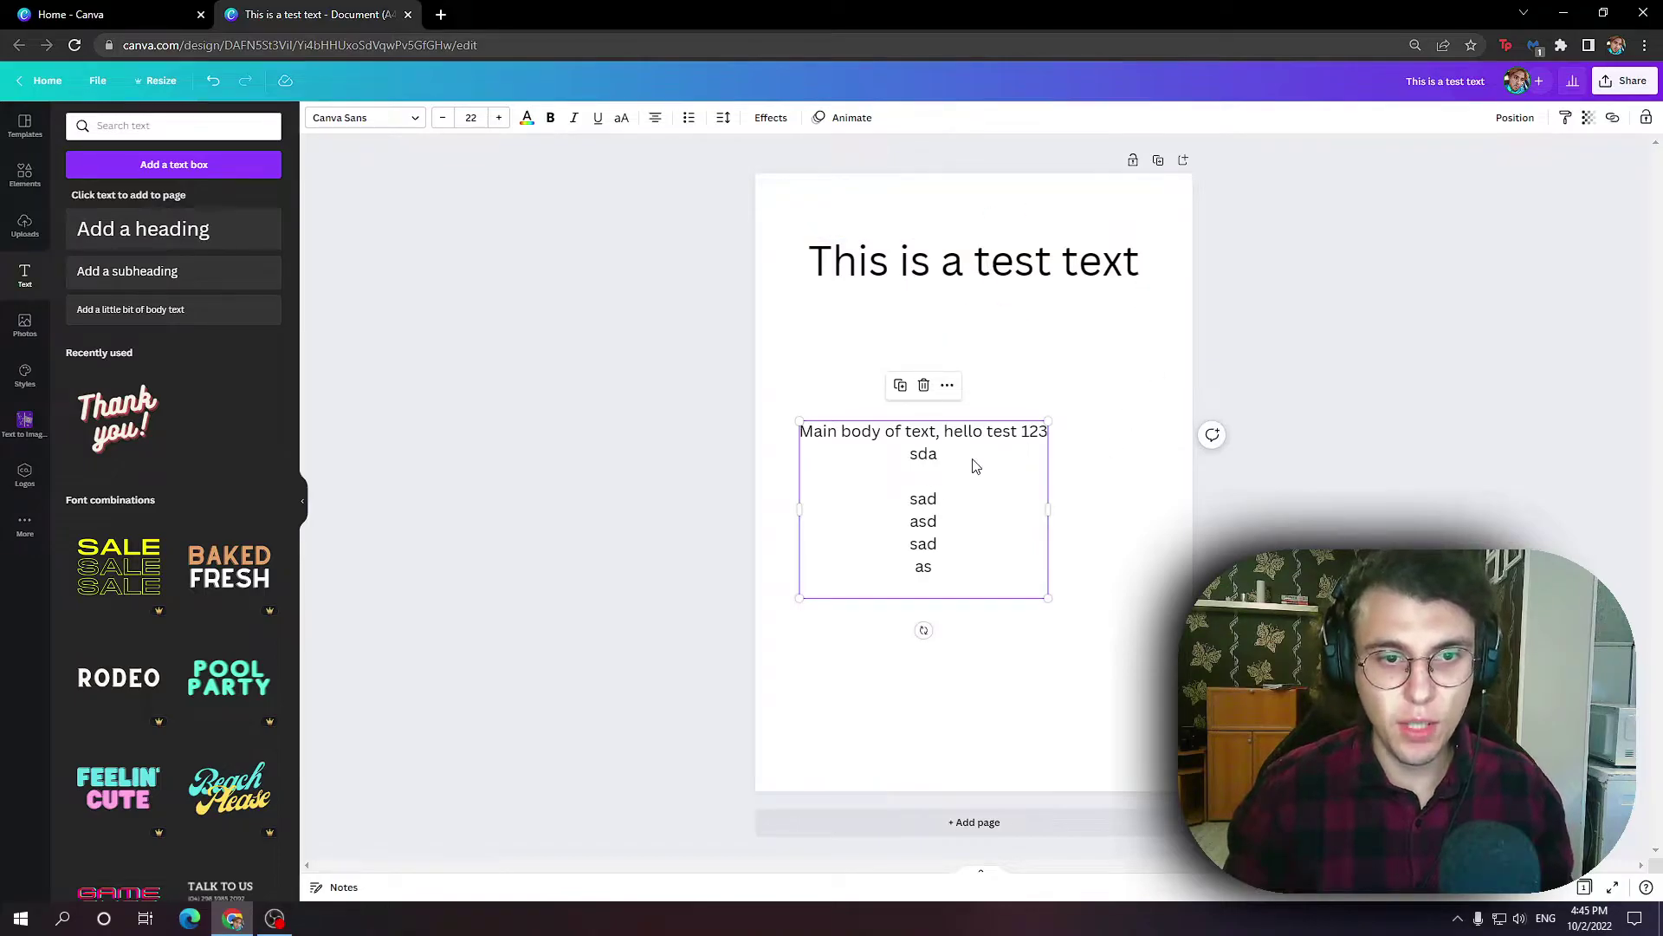
left_click(985, 279)
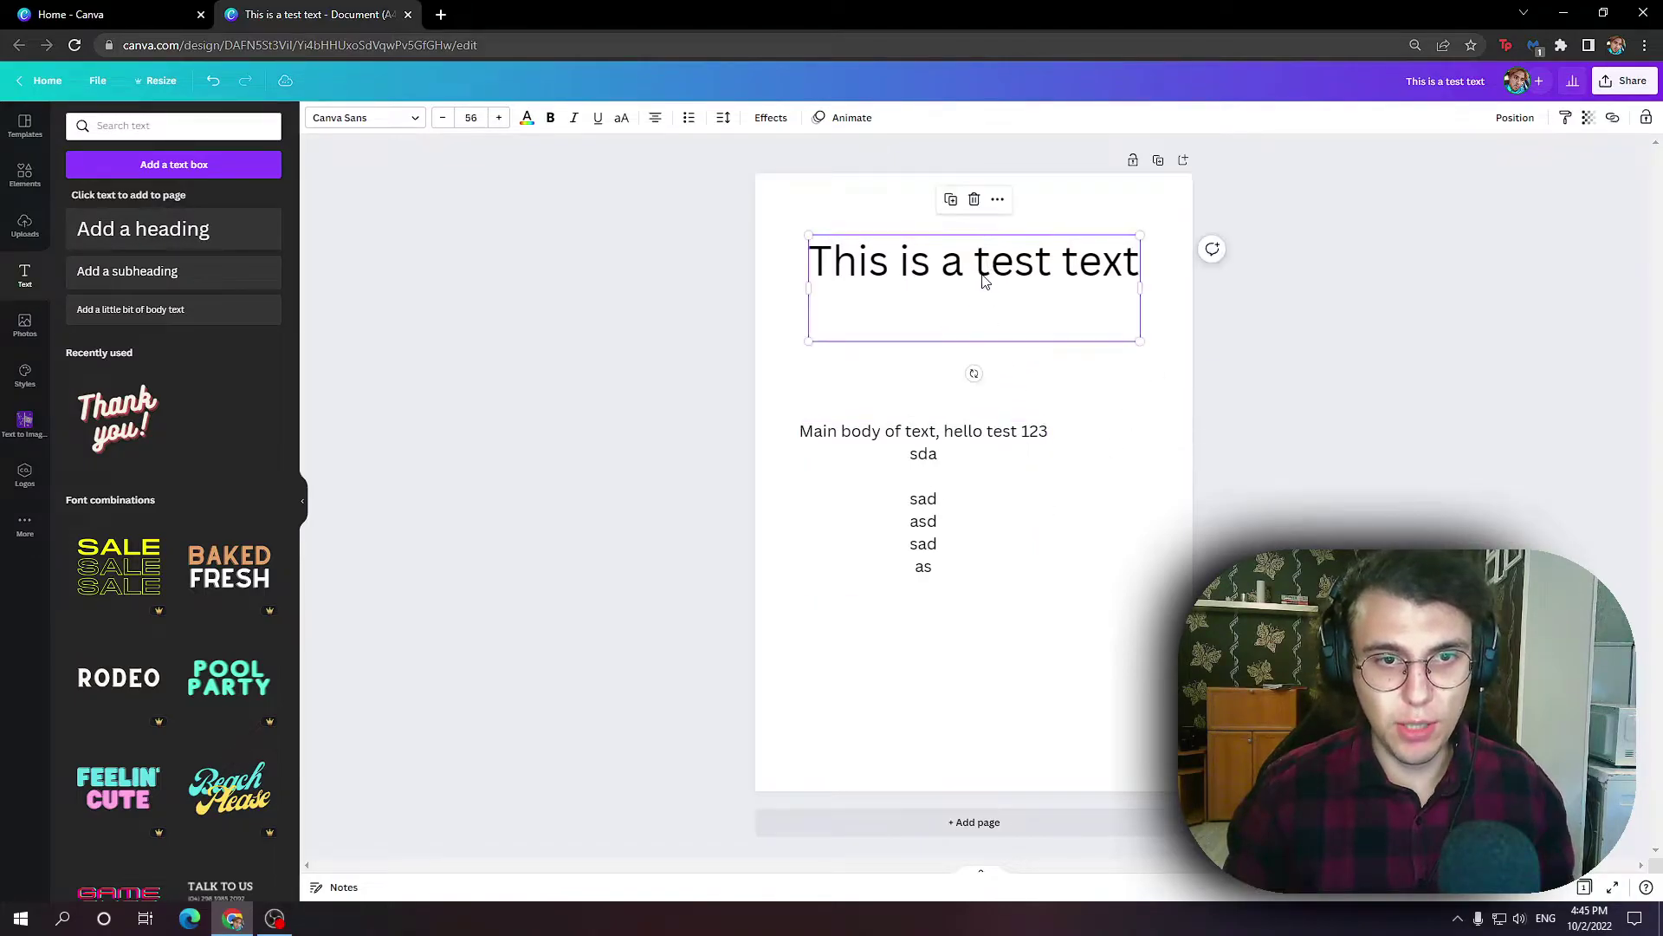
Step: Download the design as the PNG file 'This is a test text.png'
left_click(1607, 83)
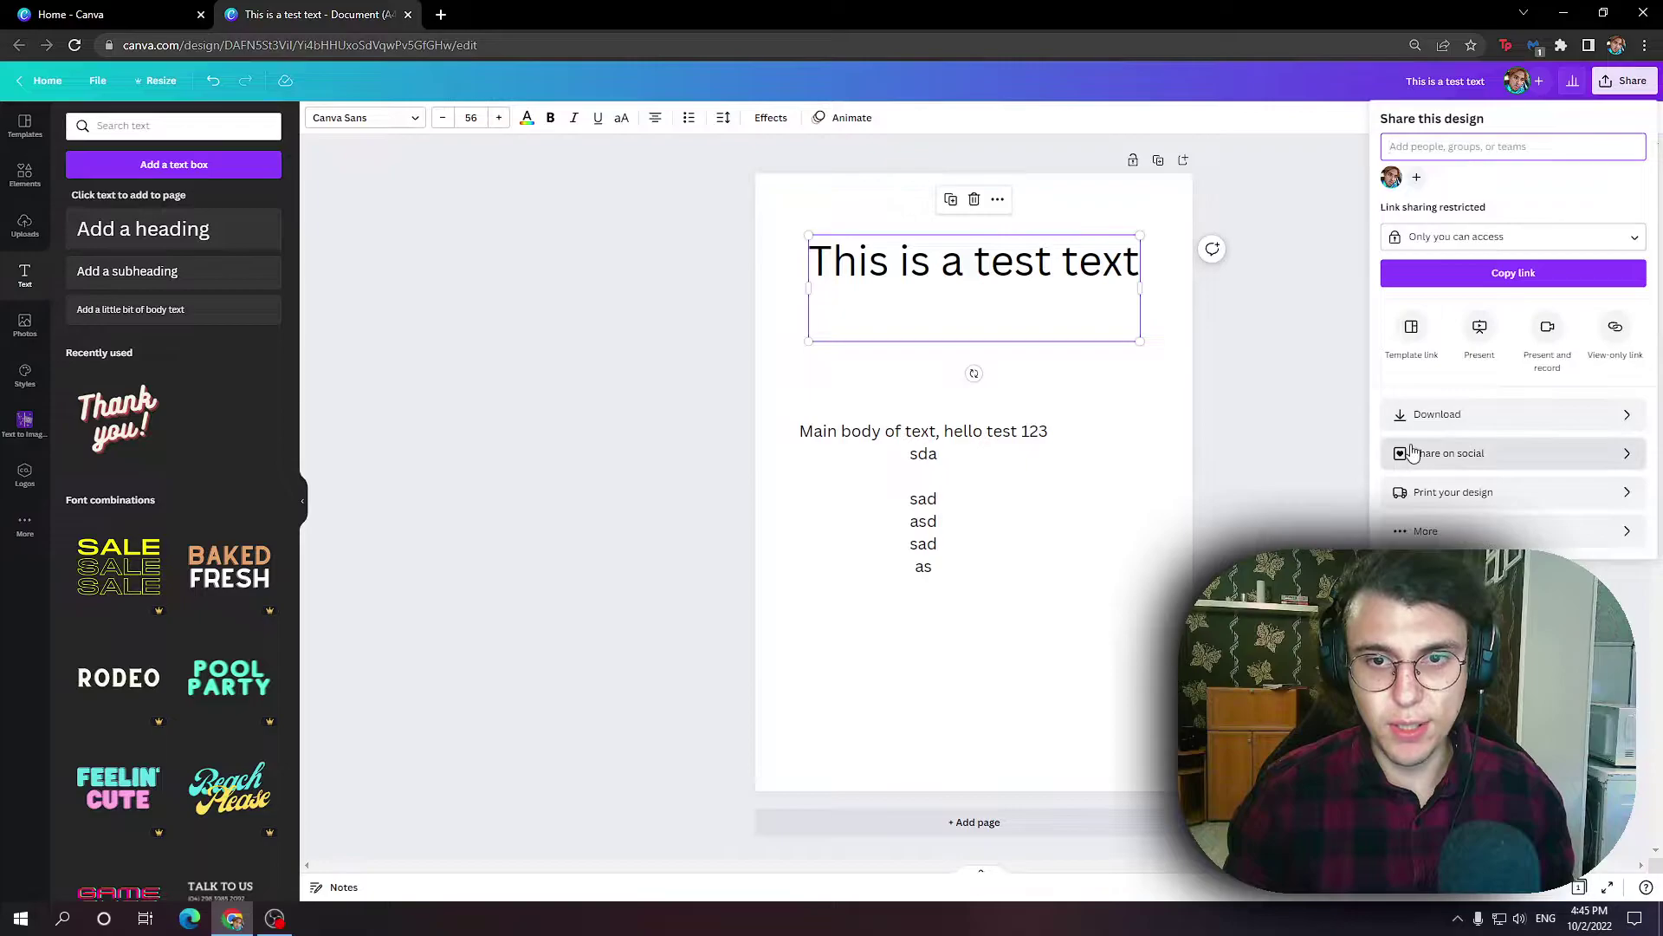
left_click(1521, 417)
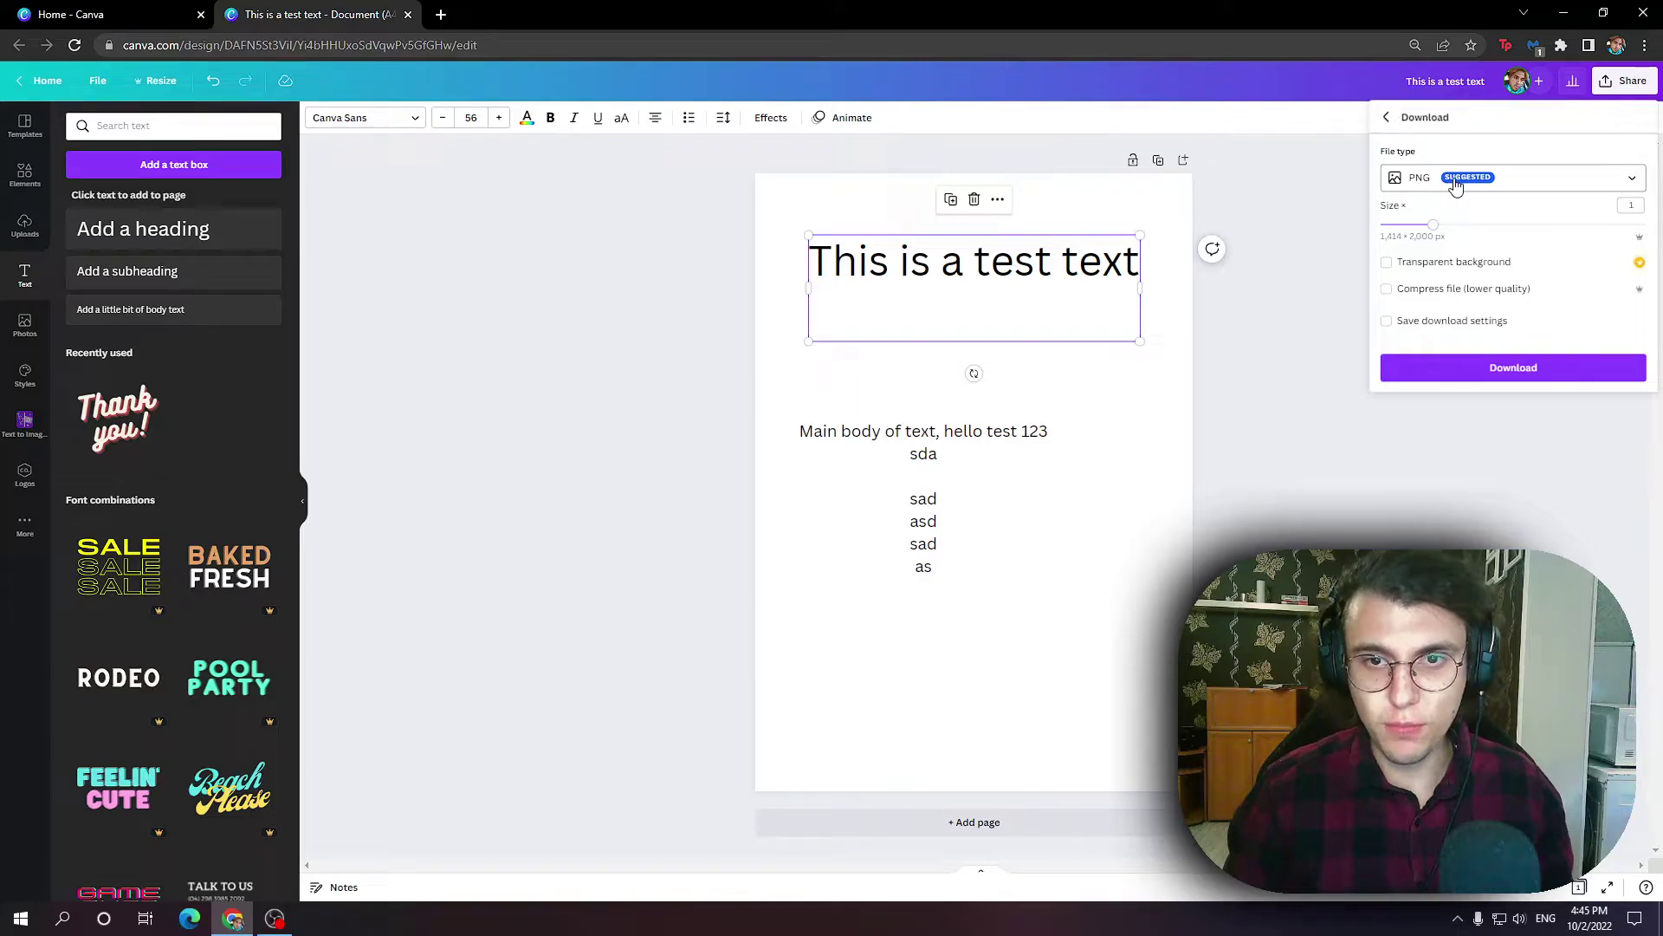
left_click(1484, 377)
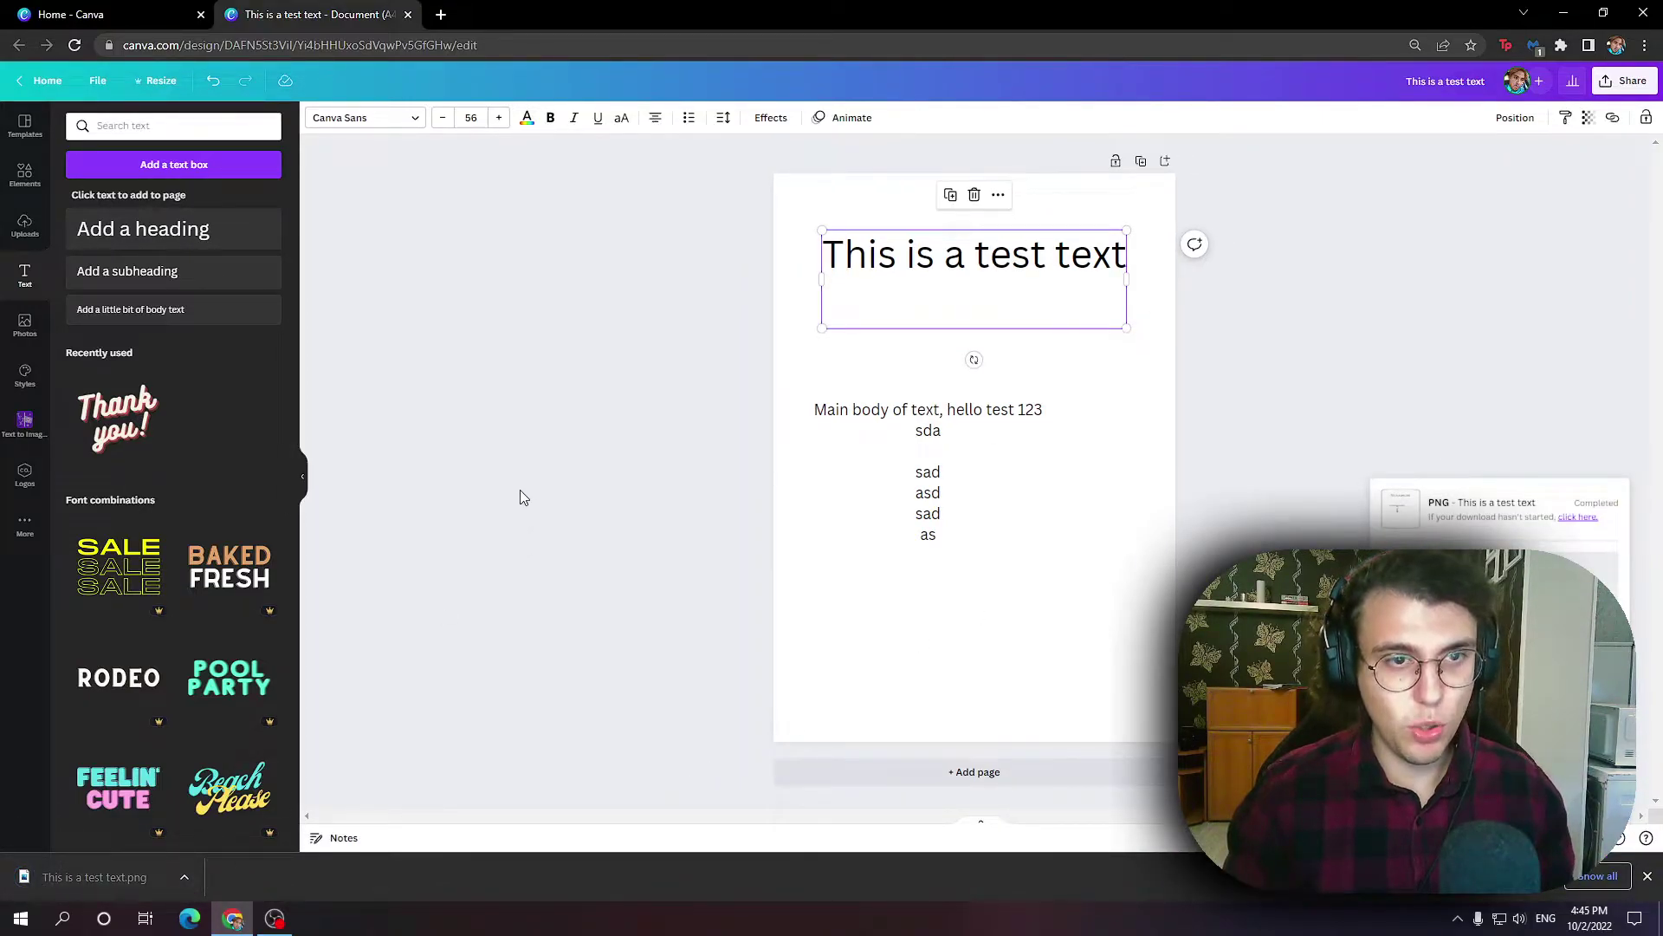
left_click(101, 17)
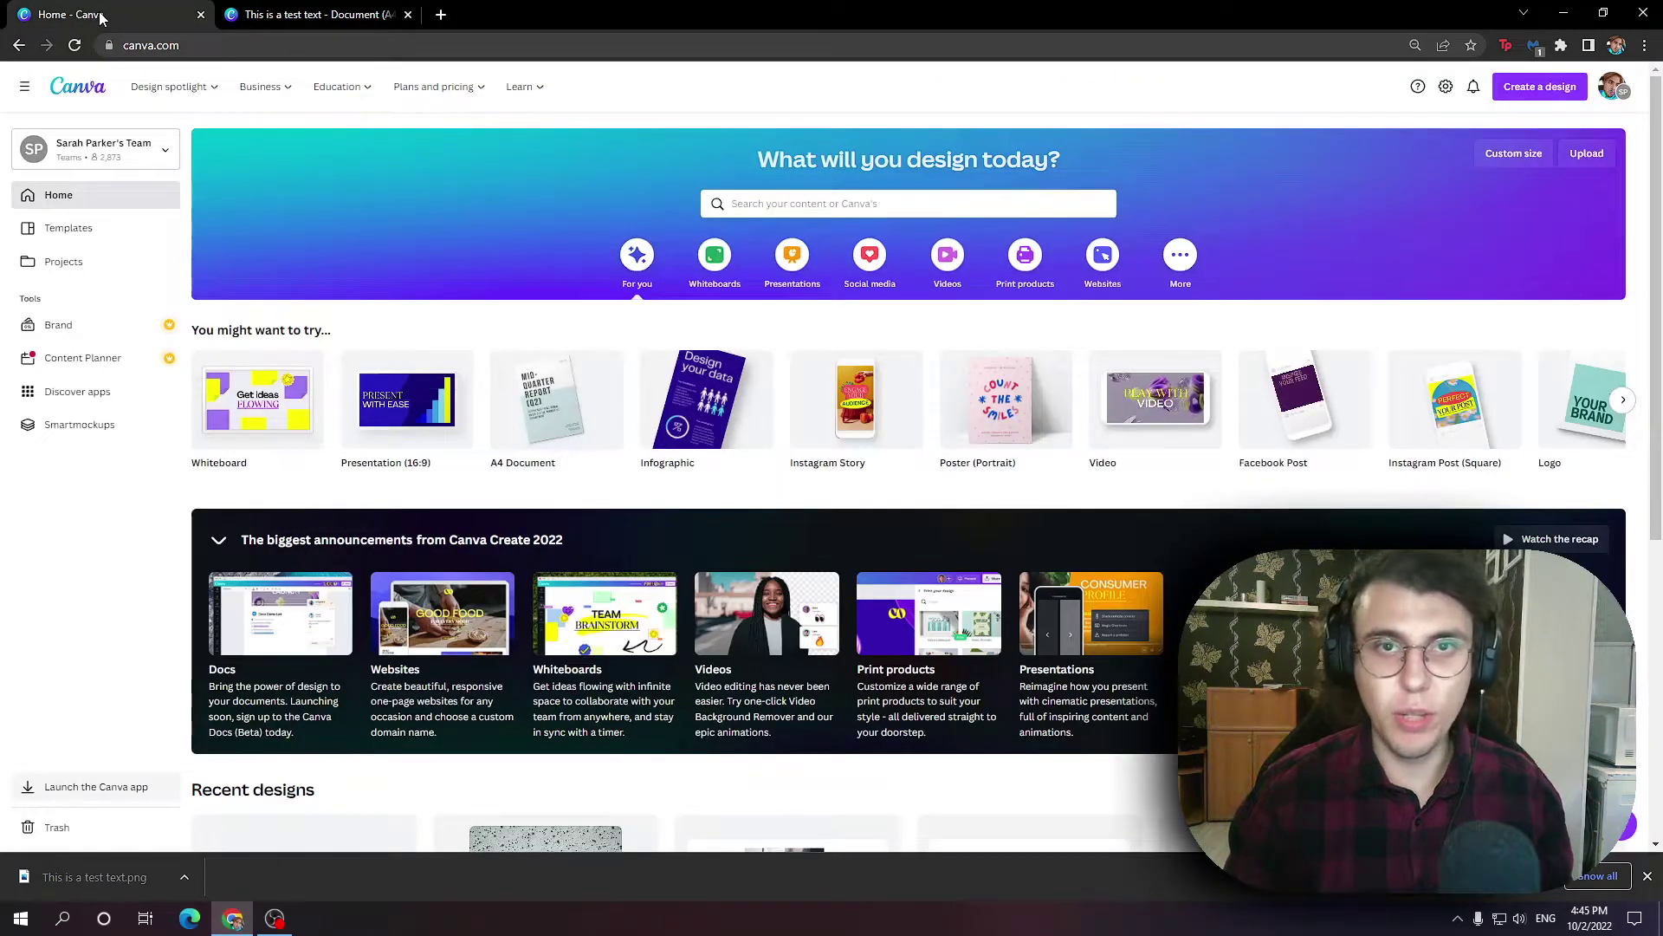
left_click(407, 14)
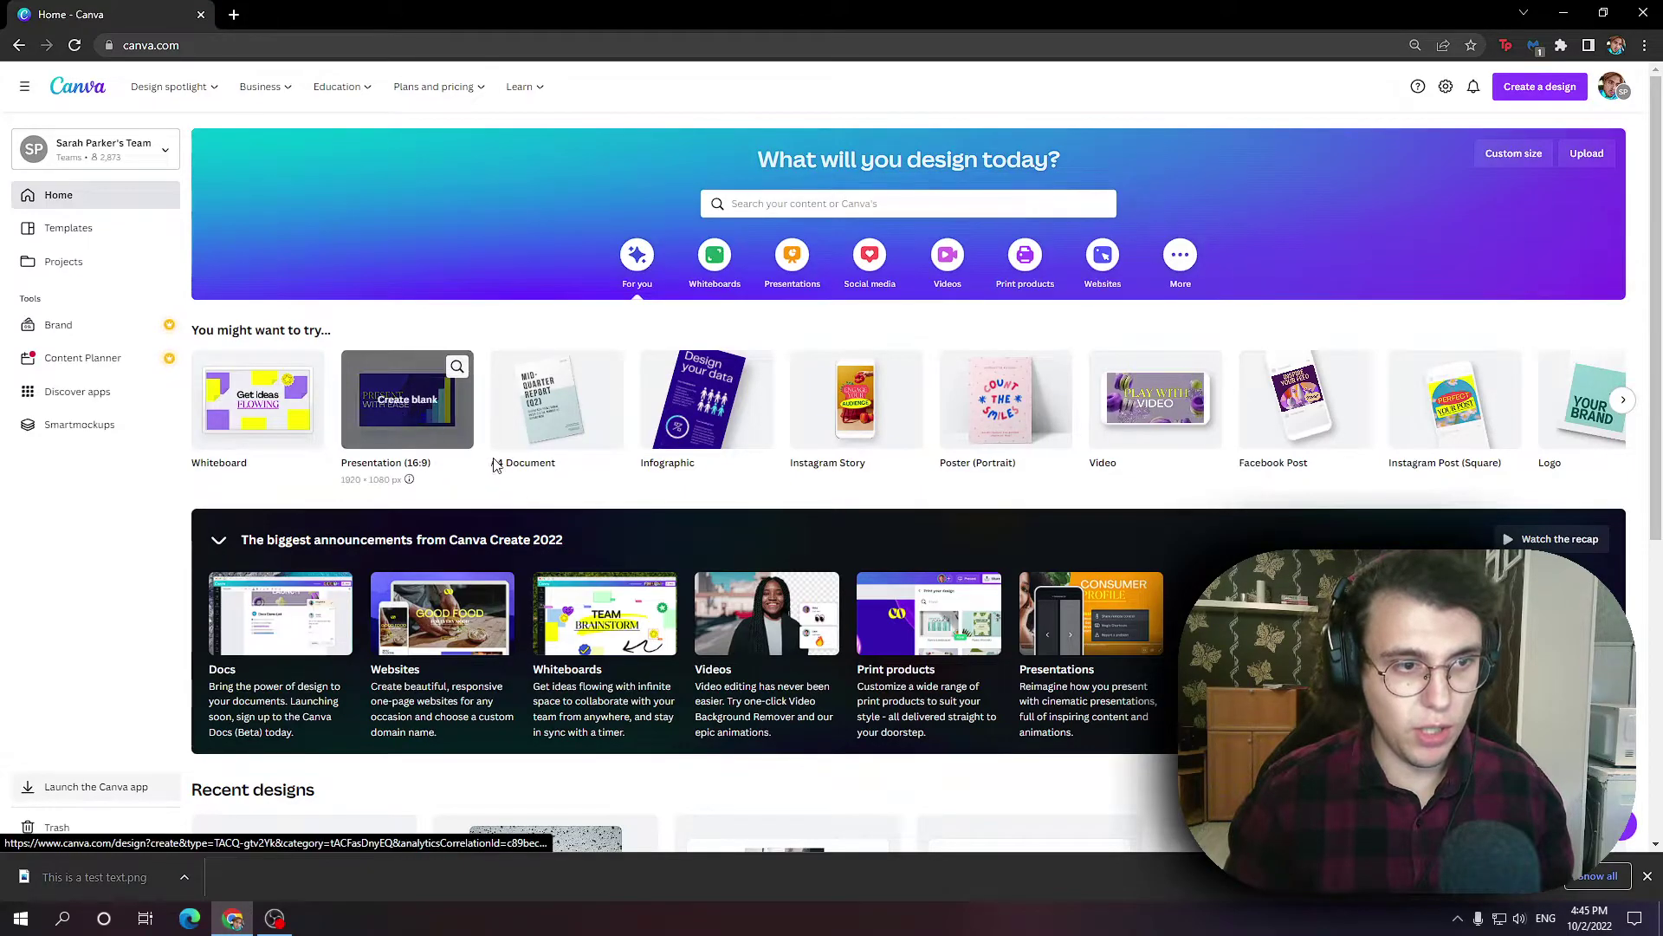
left_click(525, 449)
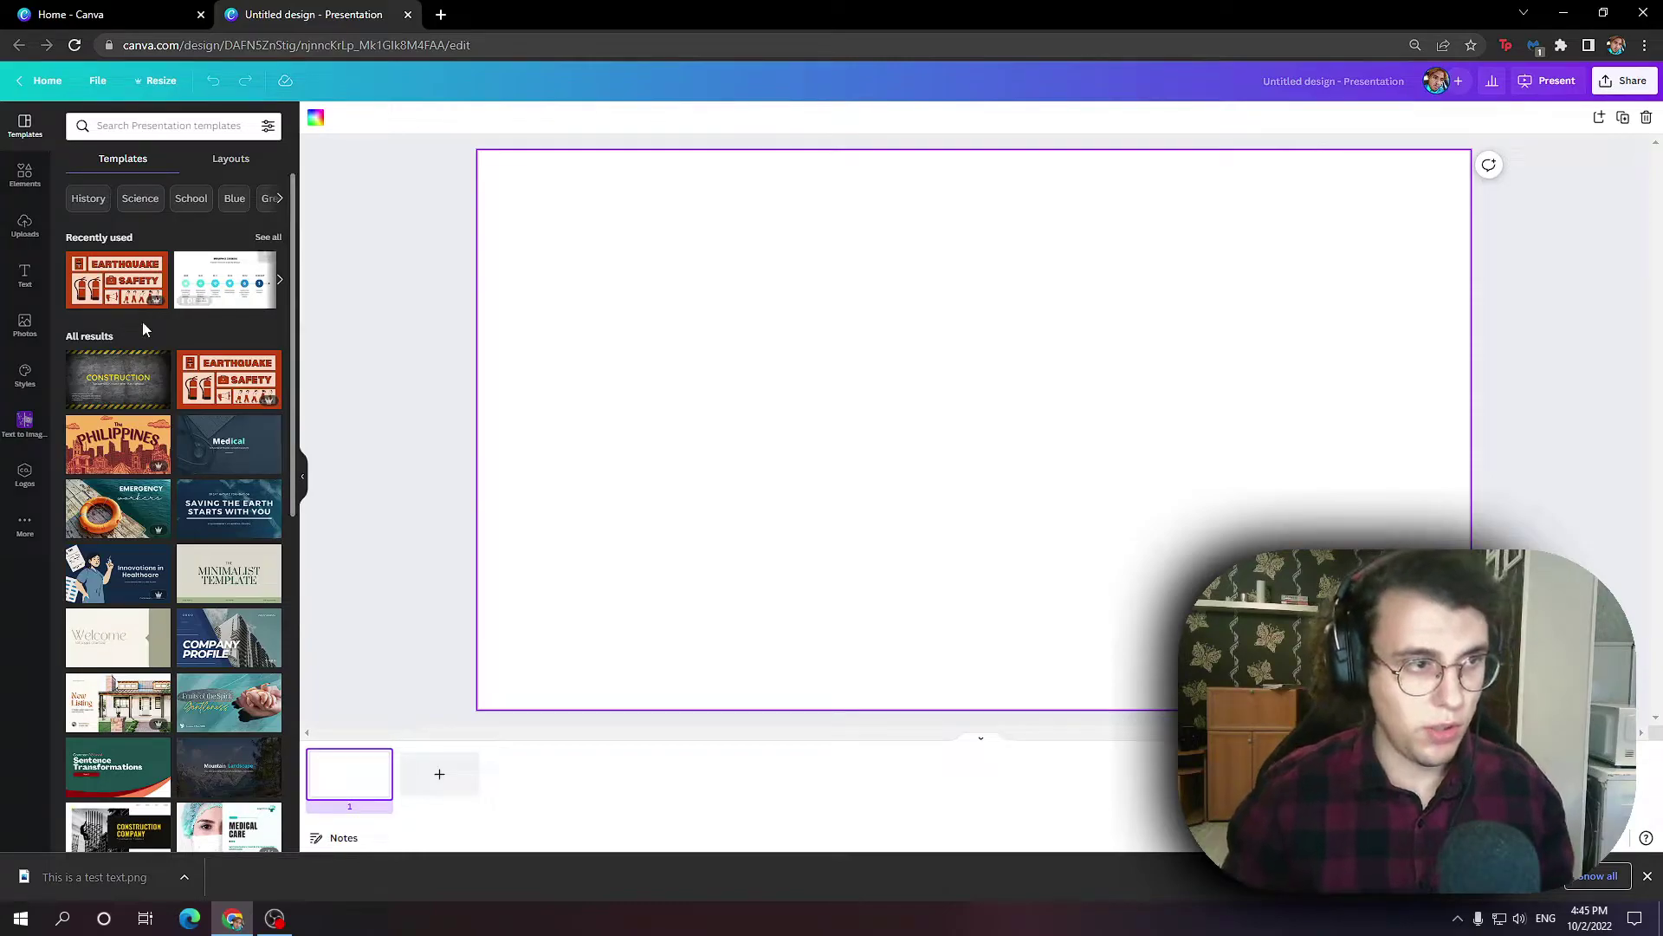
Step: Upload the 'This is a test text' PNG from the Downloads folder into Canva Uploads
left_click(25, 227)
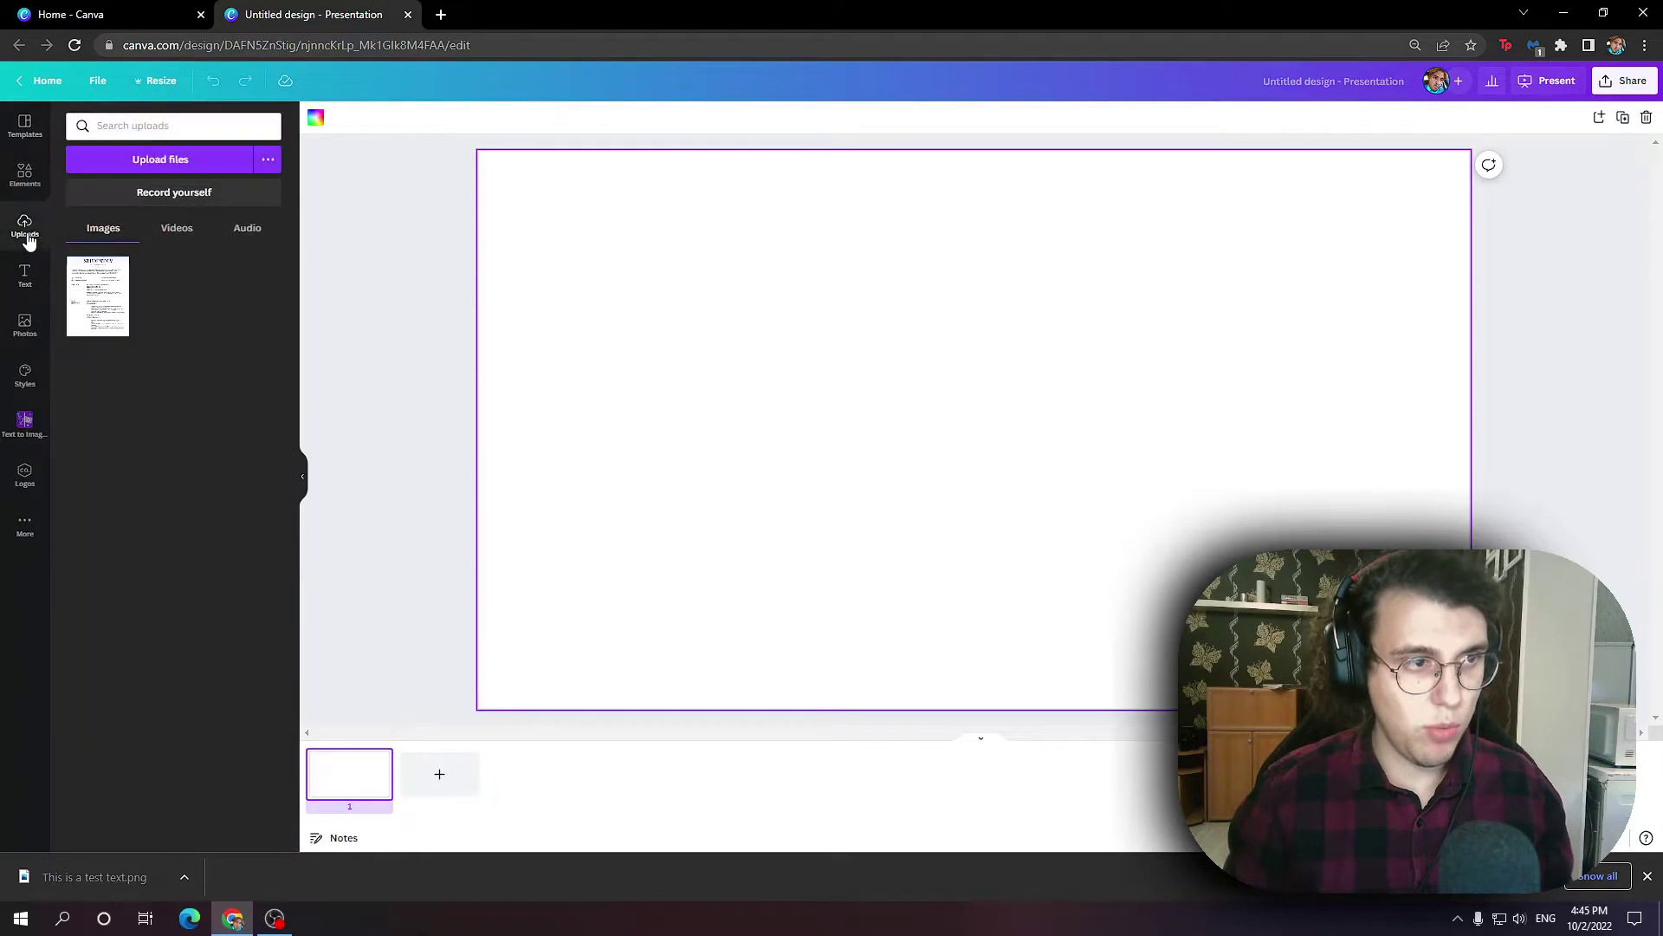
left_click(201, 159)
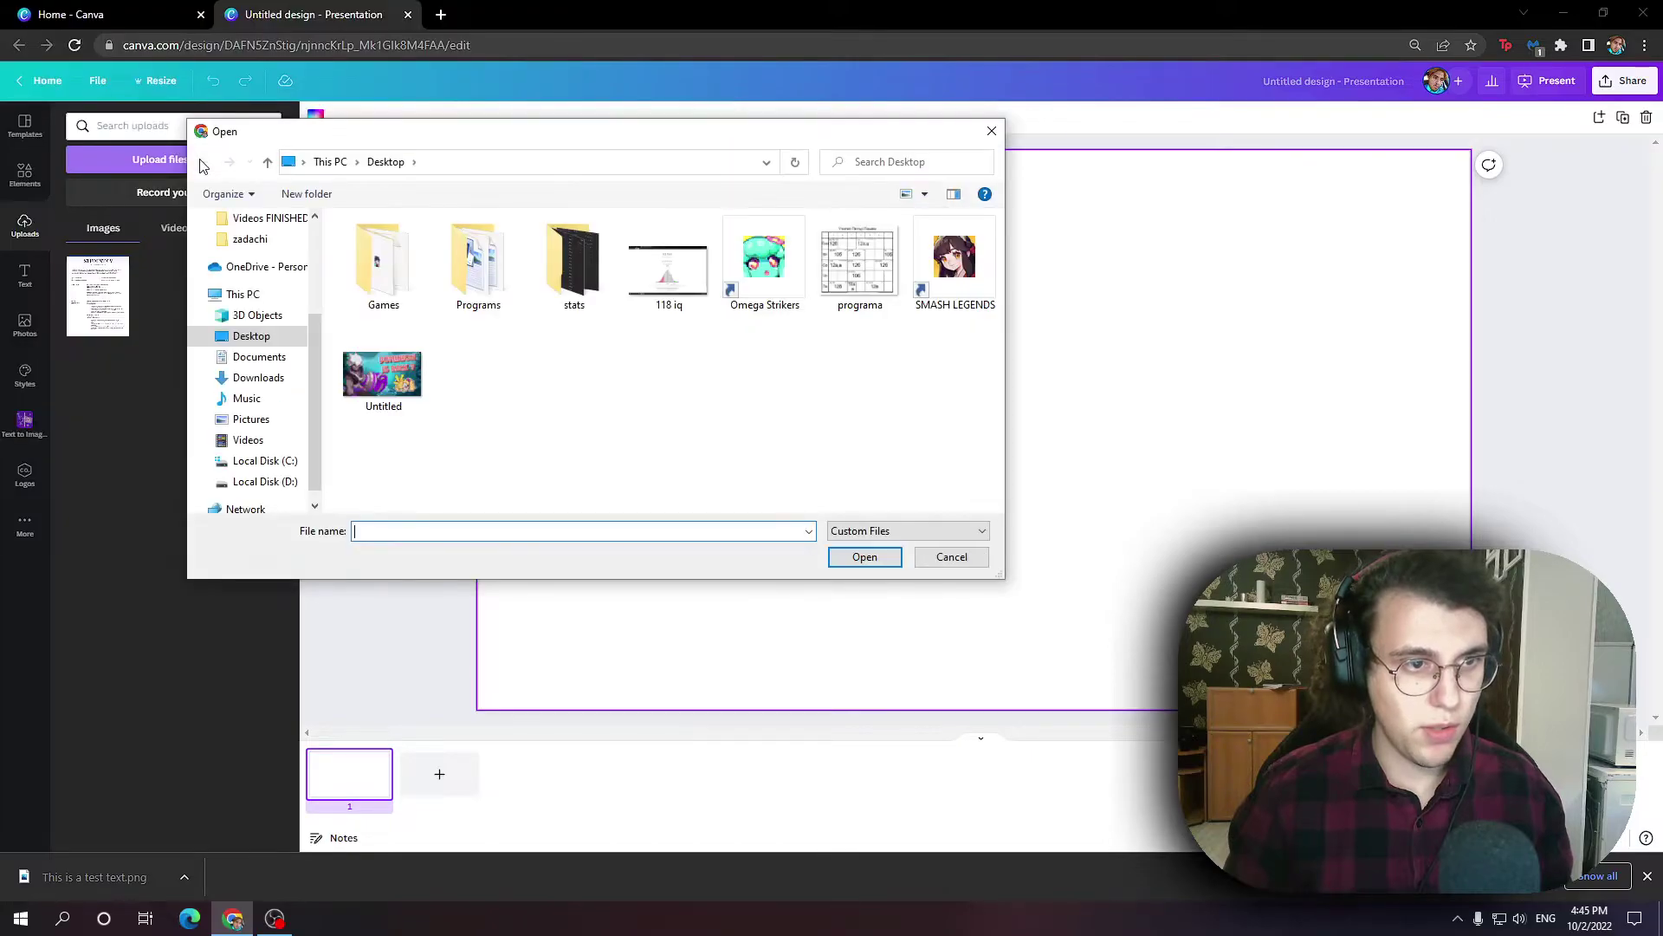
left_click(258, 379)
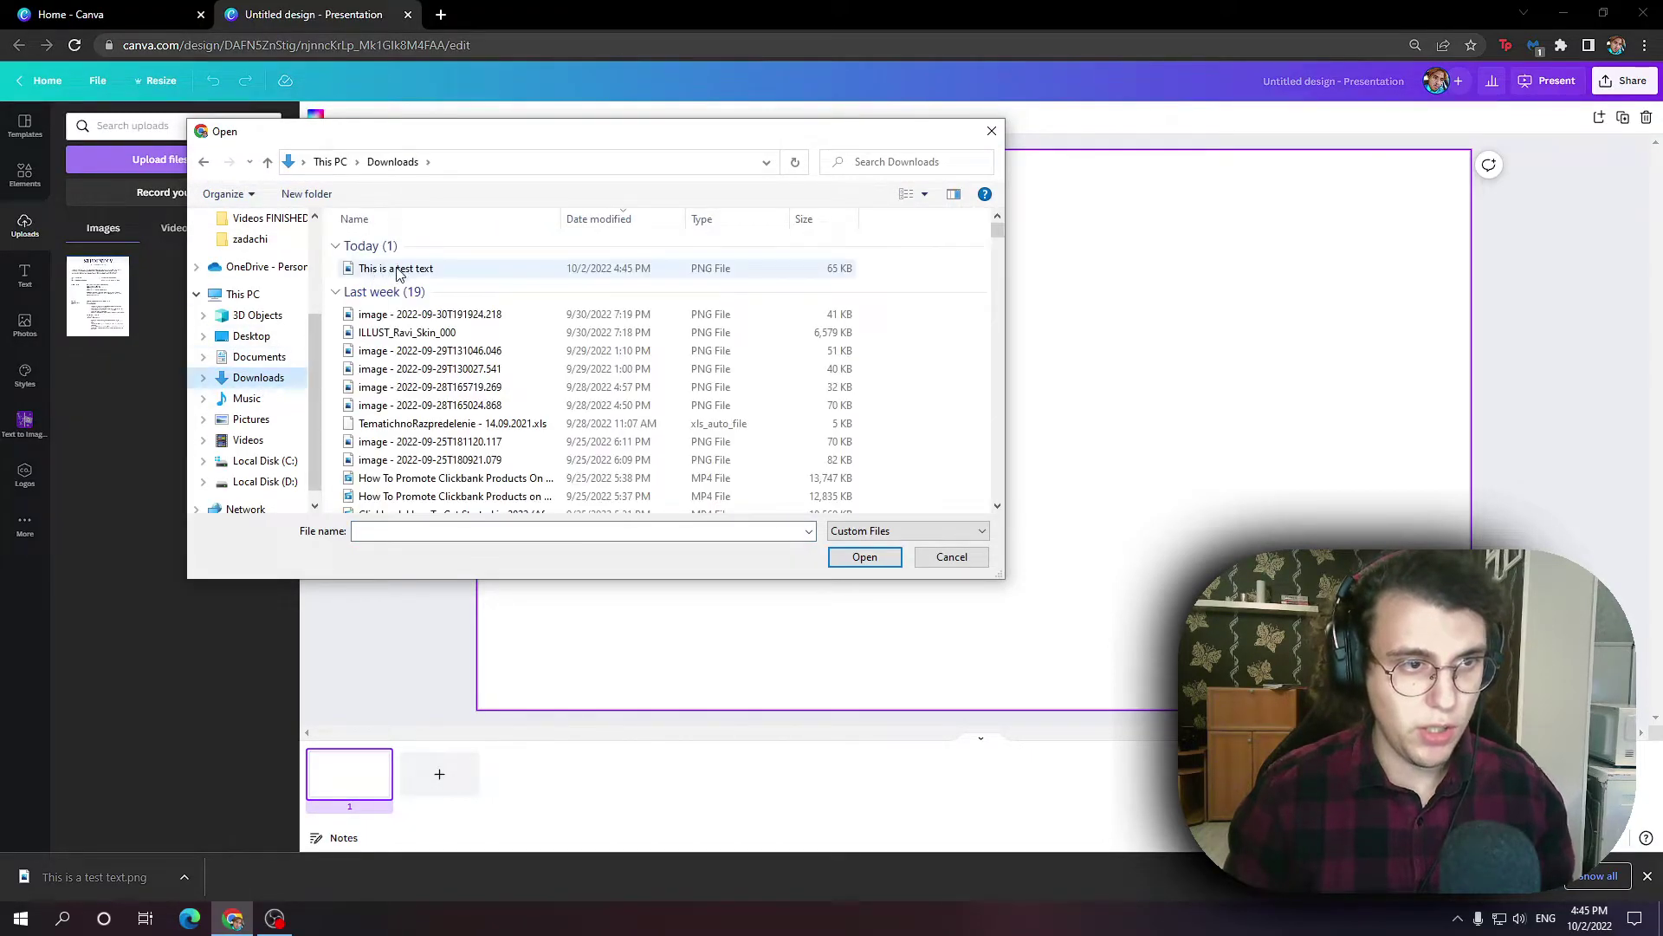
mouse_move(397, 268)
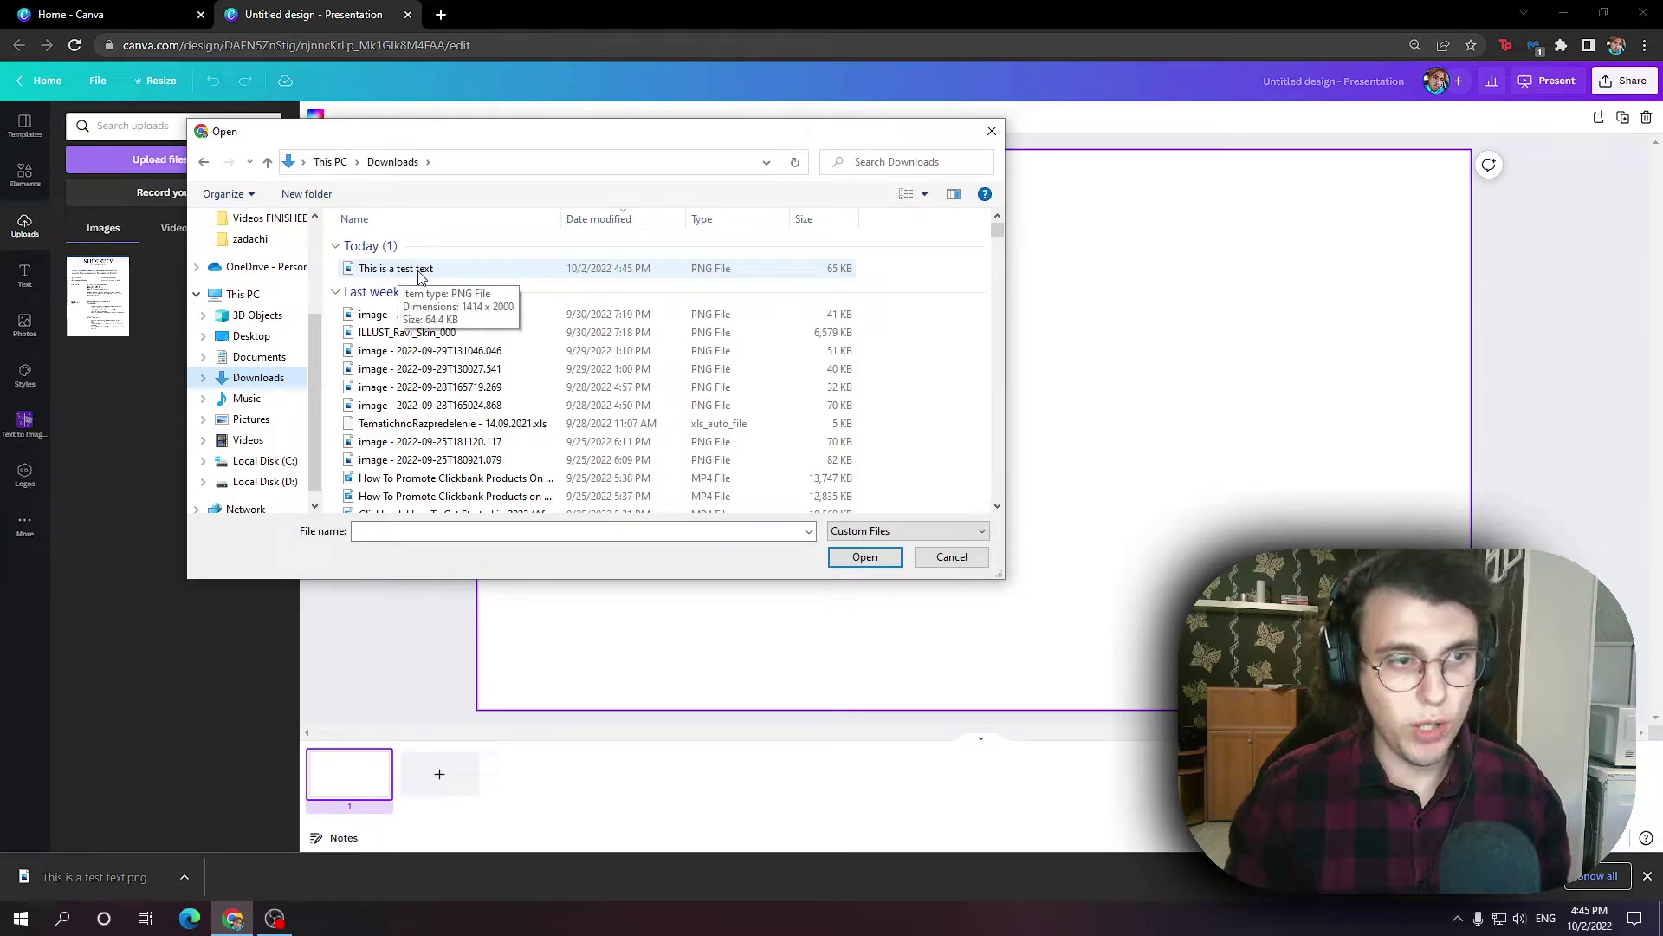
left_click(422, 270)
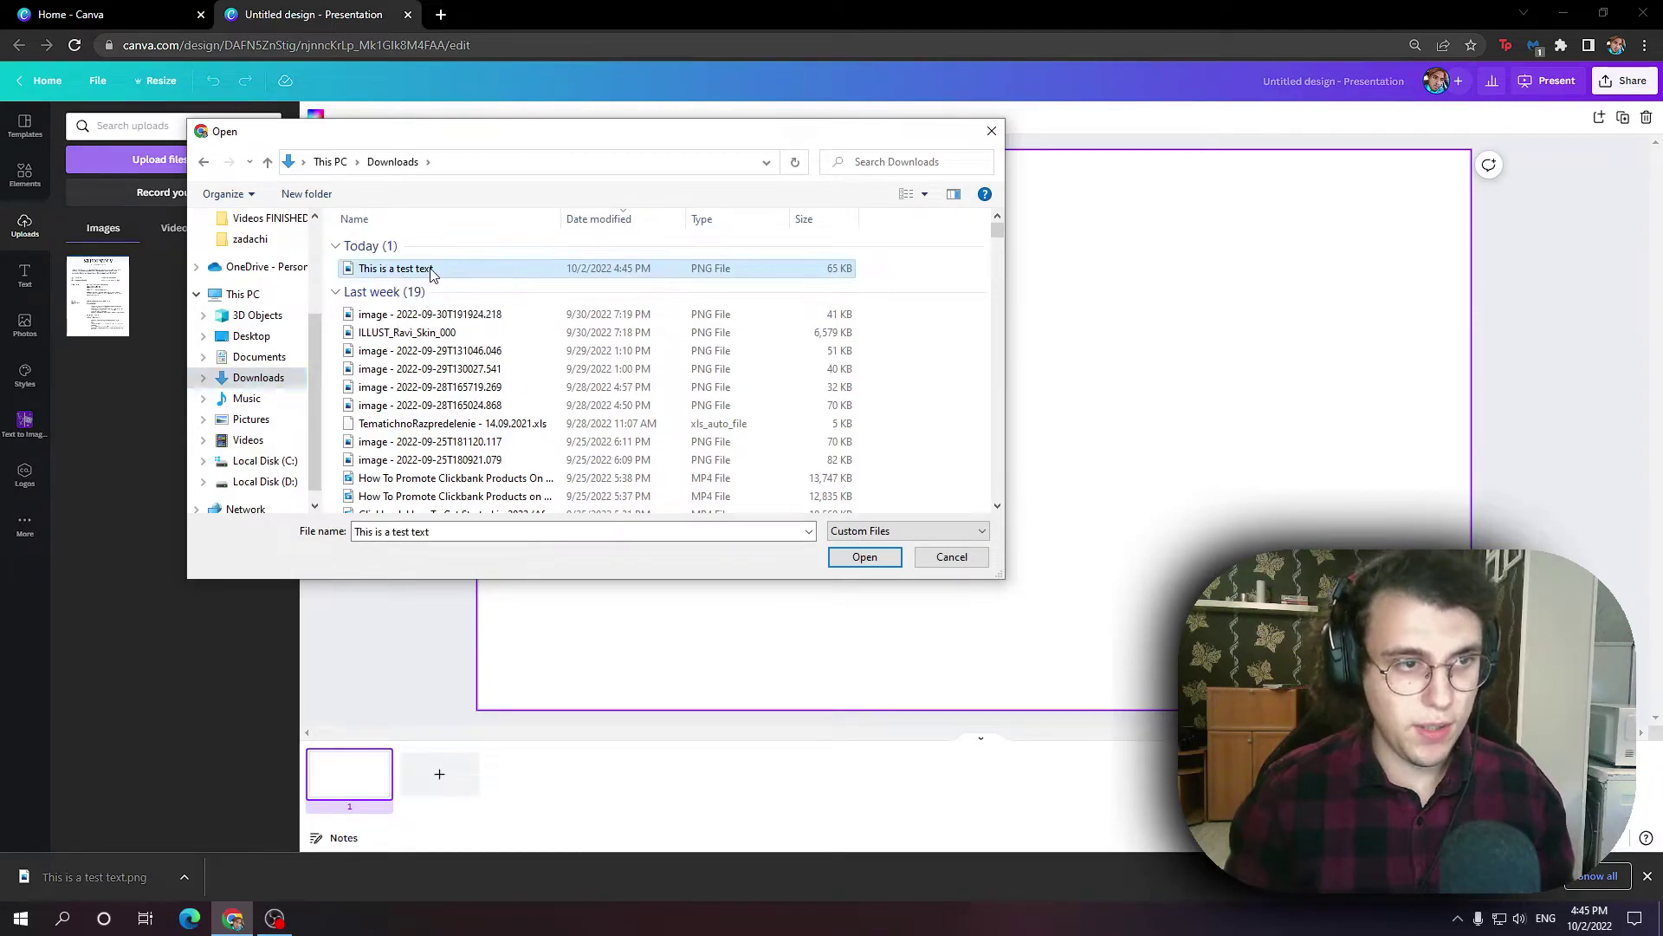
left_click(865, 558)
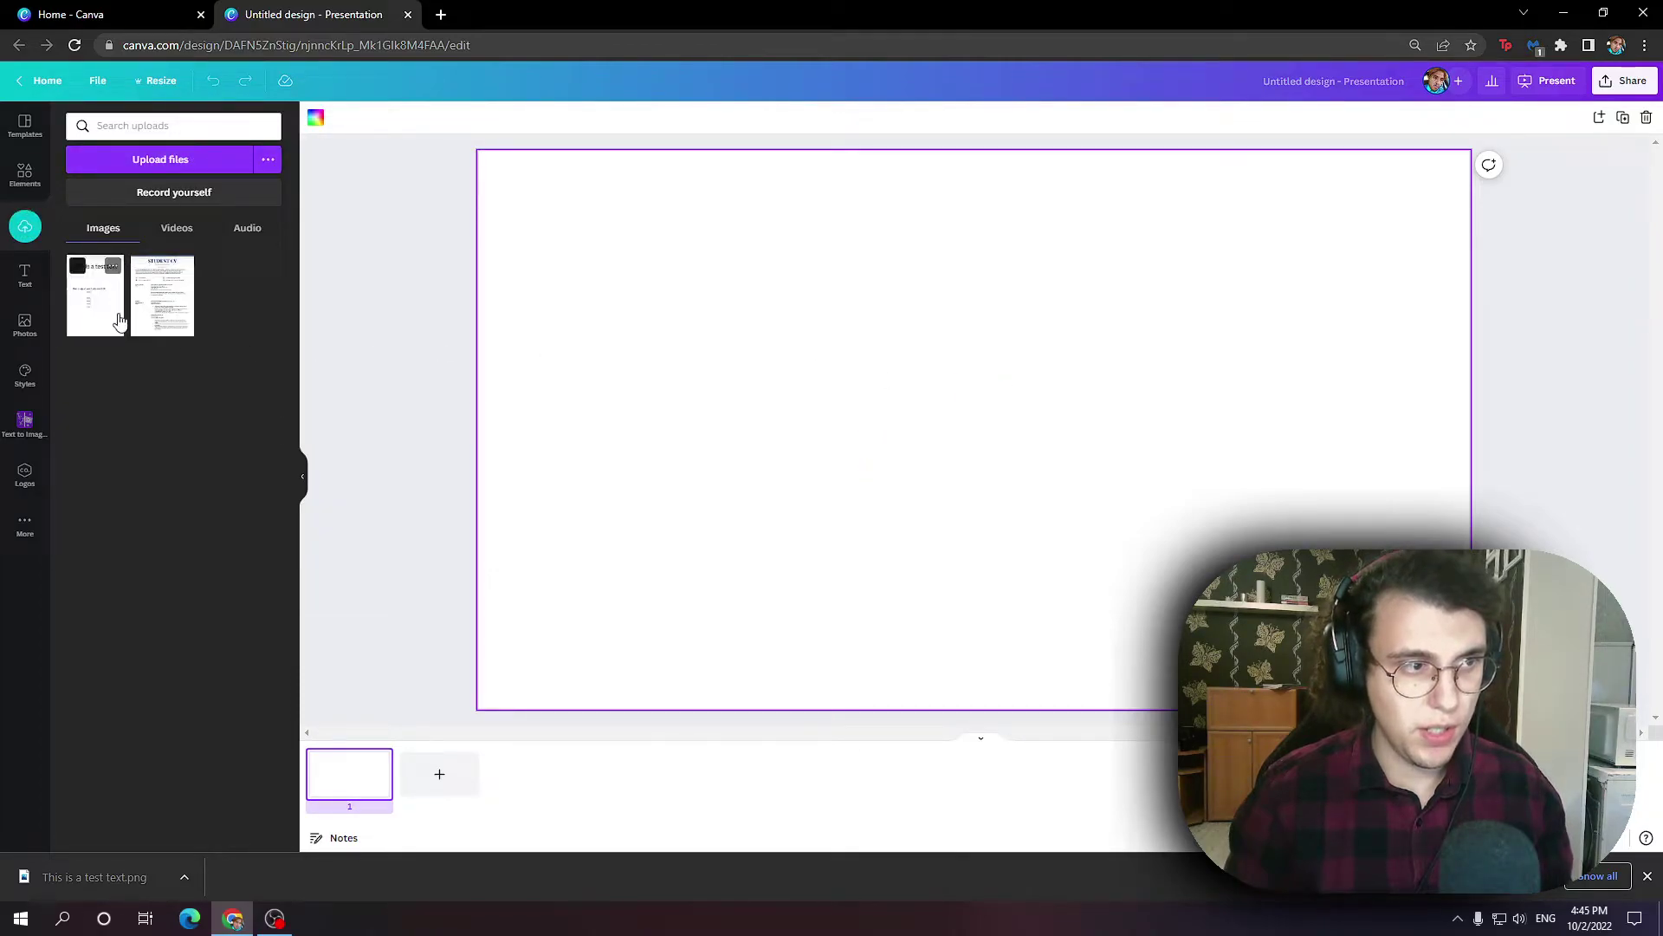
Step: Drag the uploaded text image onto the slide, enlarge it and position it near centre
left_click_drag(99, 312, 878, 271)
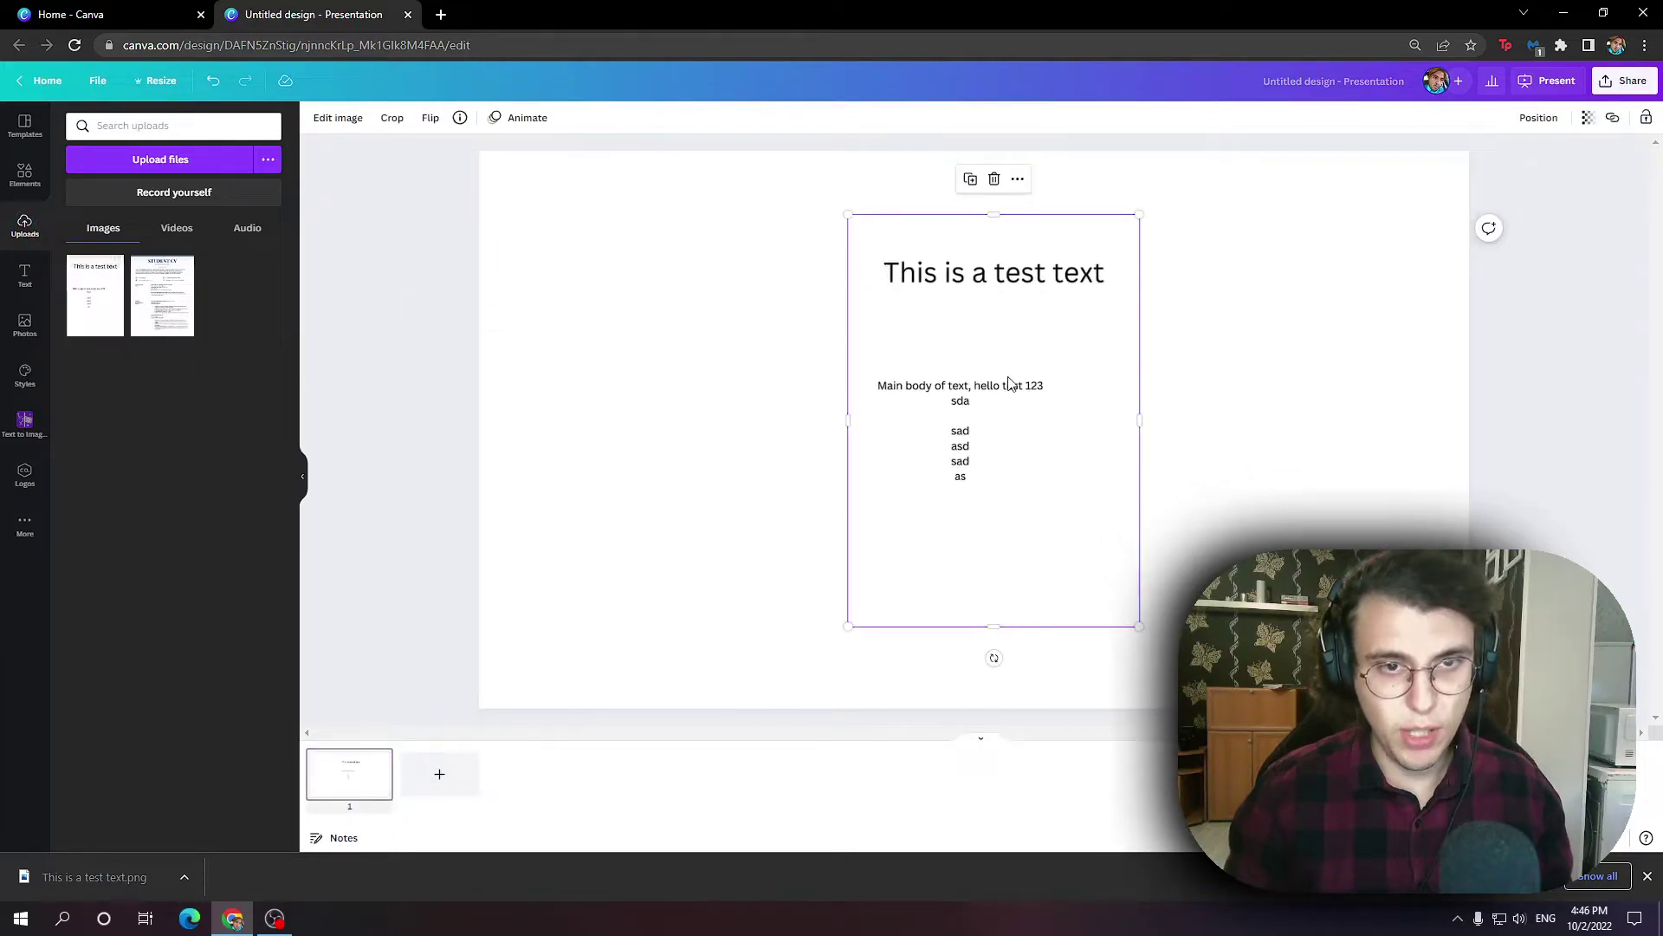
left_click(702, 249)
left_click(984, 336)
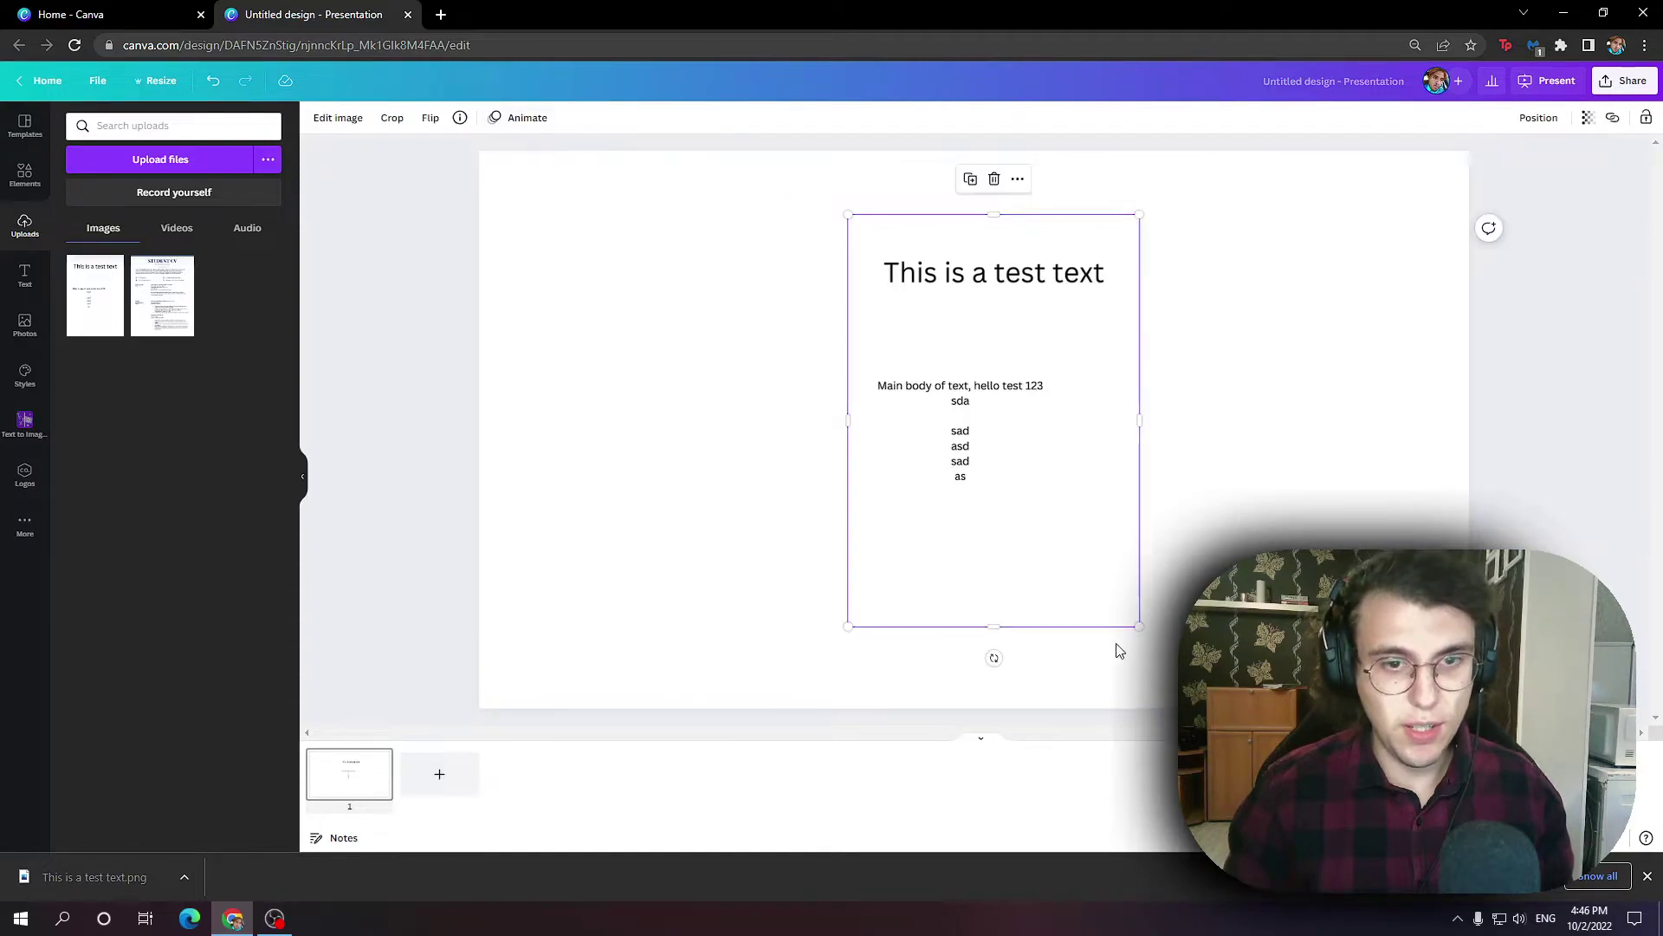
left_click_drag(1140, 626, 1239, 708)
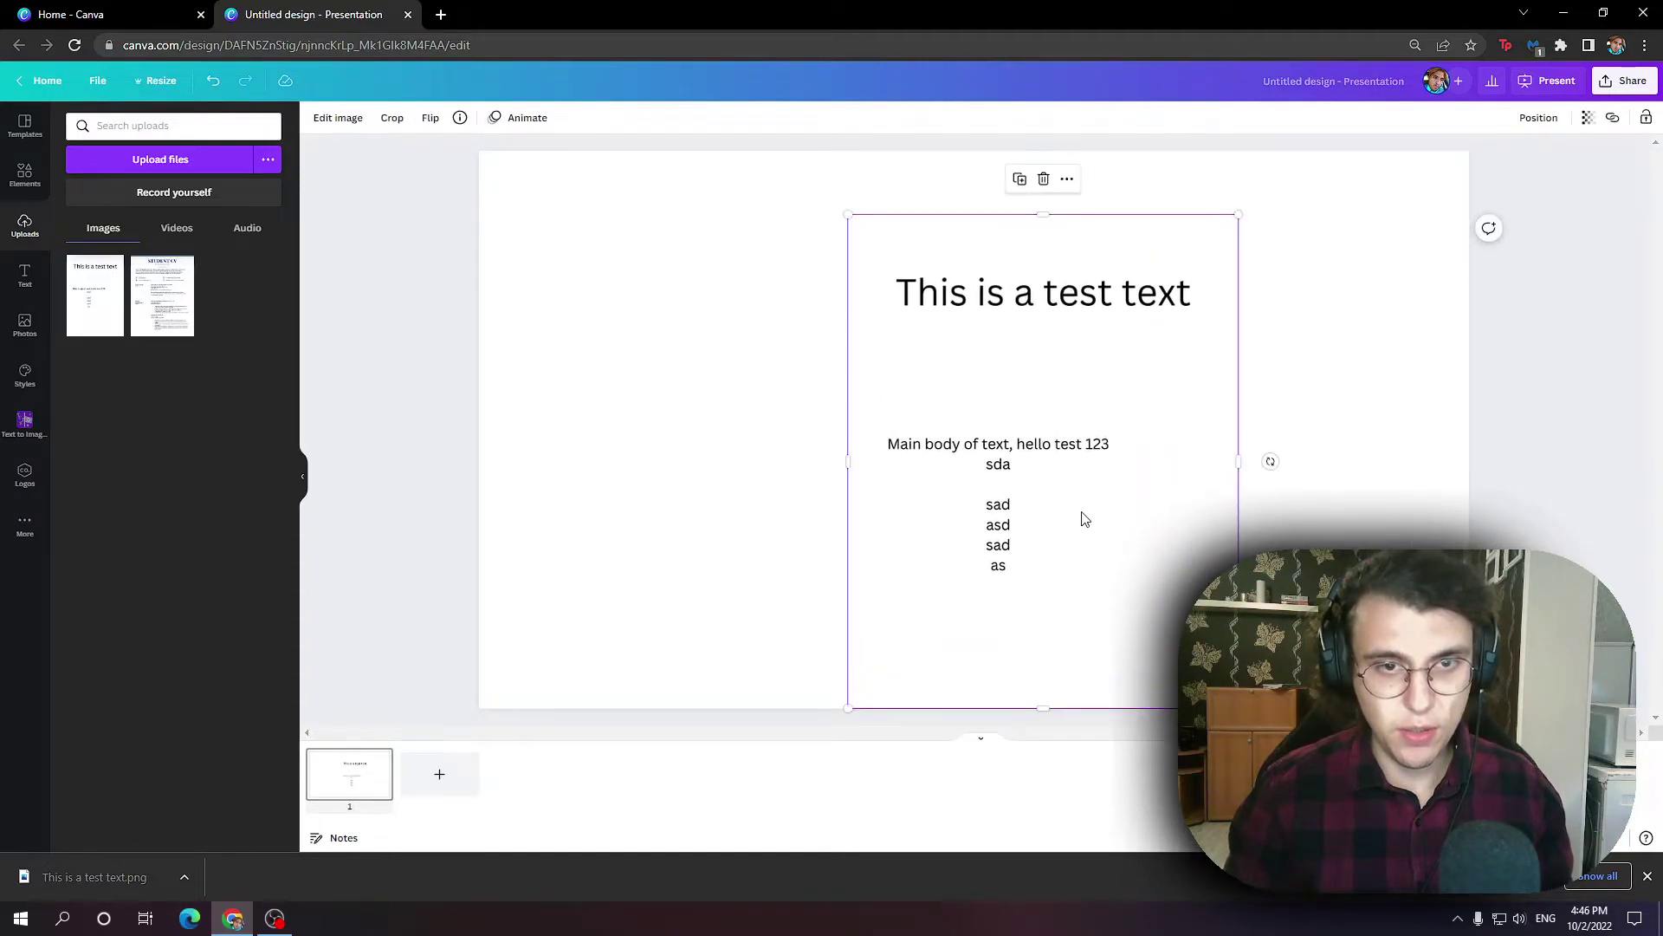
left_click_drag(1085, 518, 962, 431)
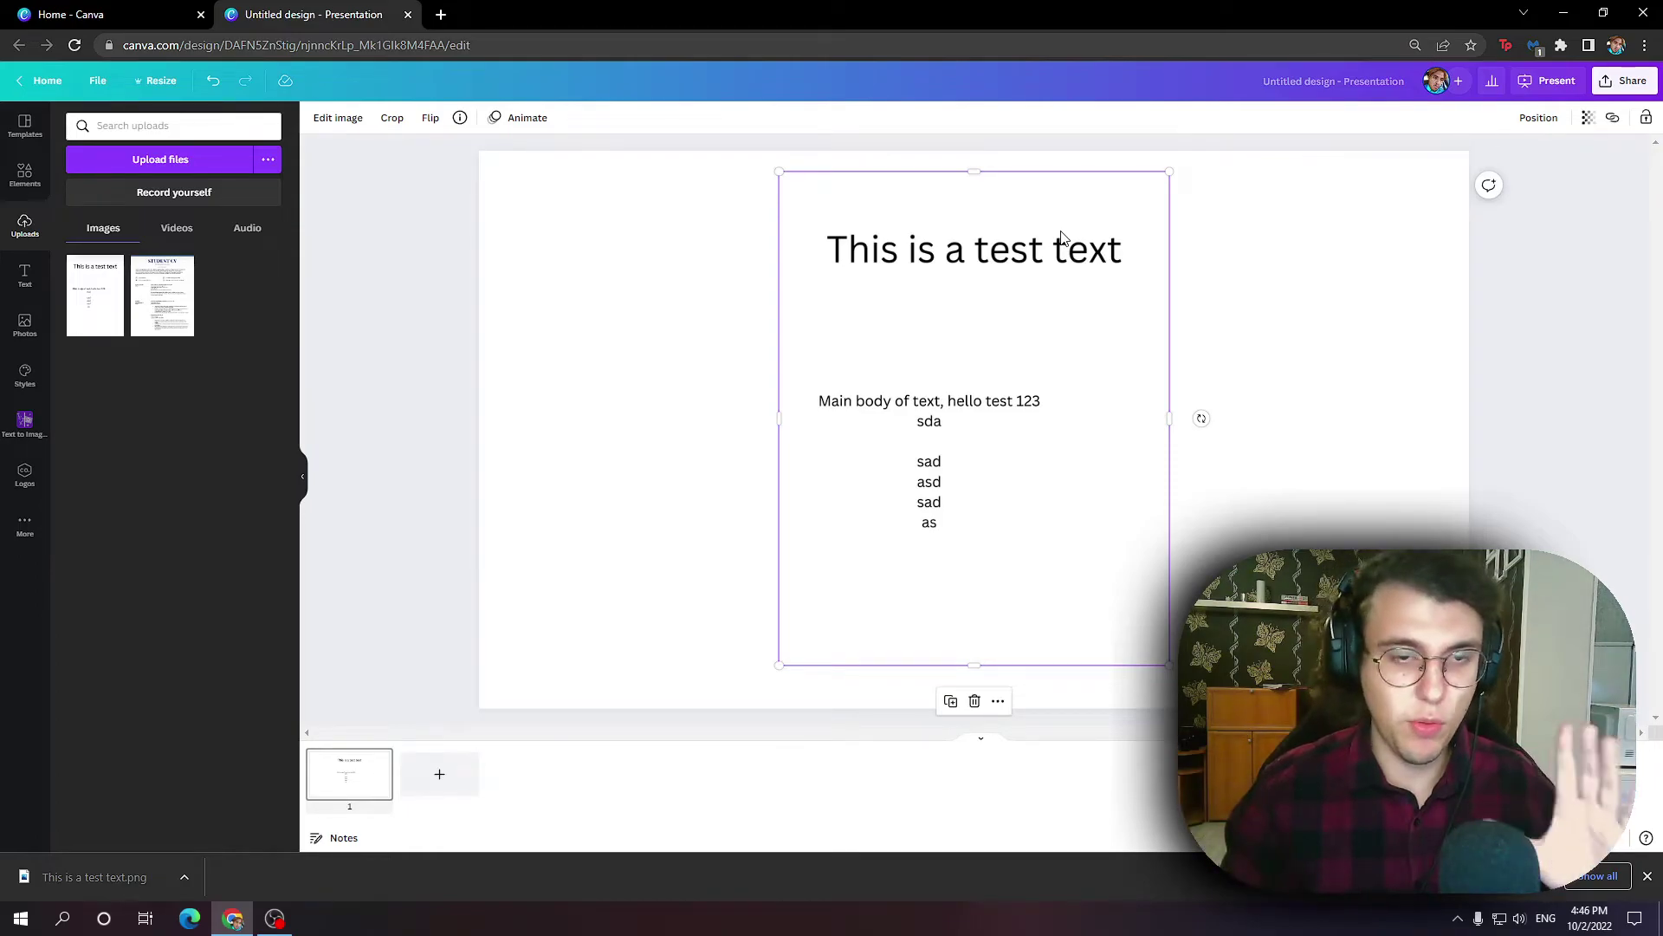
left_click_drag(973, 380, 990, 381)
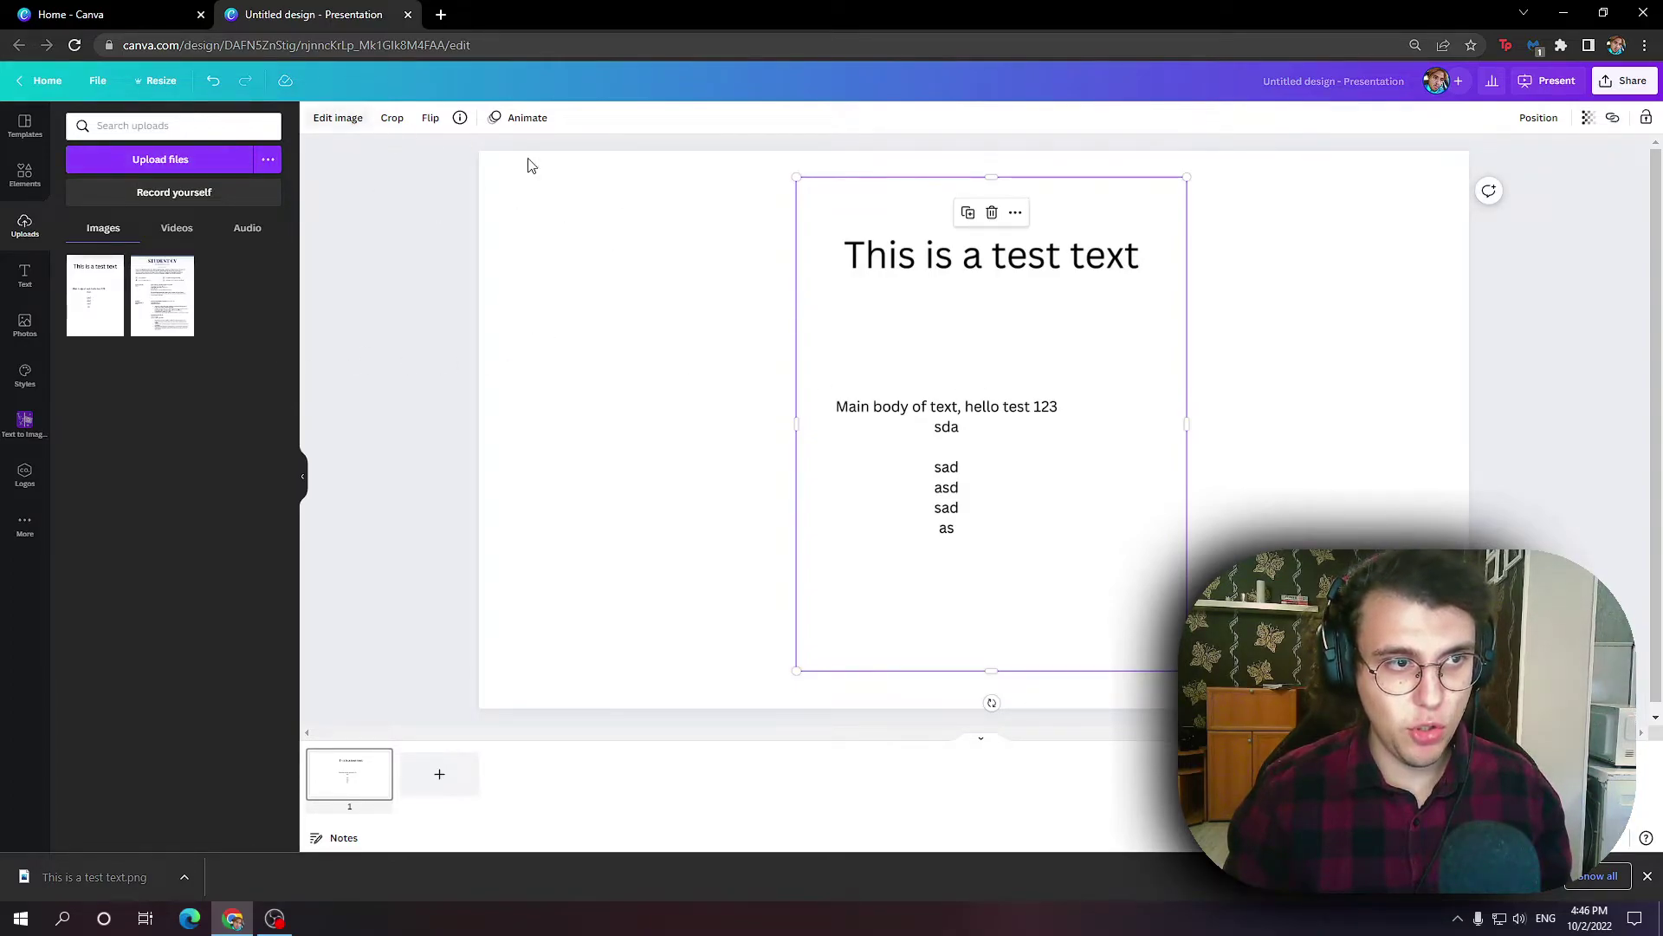
Step: Search the image effects for 'blur', open the Blur tool and pick the Blur brush
left_click(353, 119)
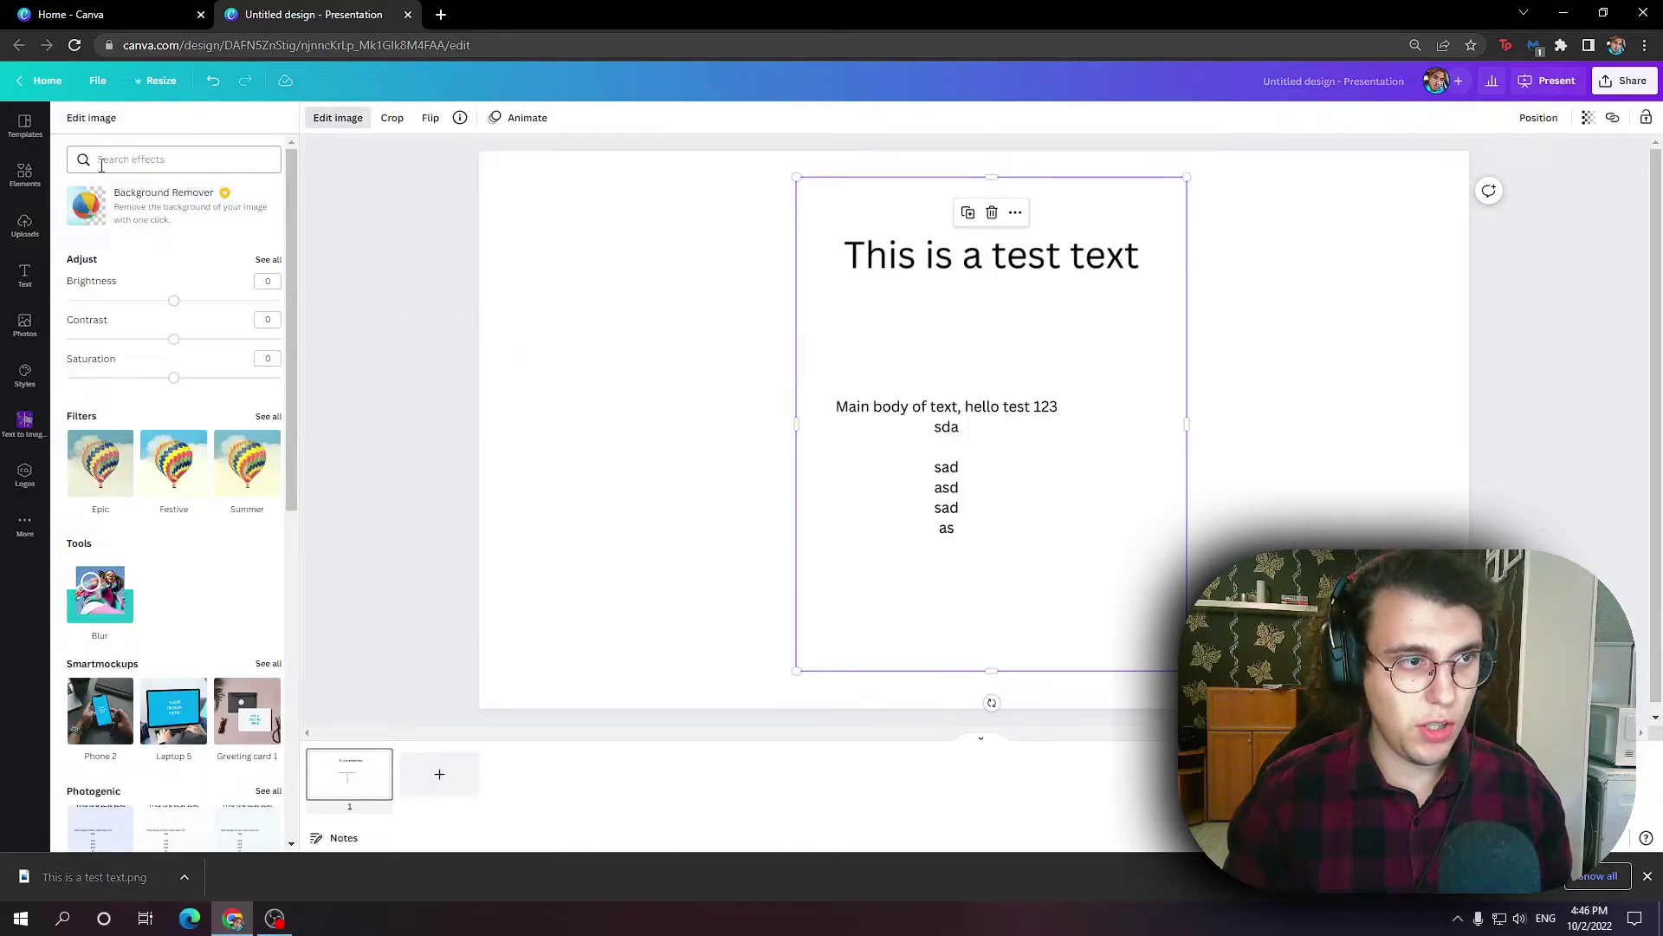
left_click(135, 162)
type("blur")
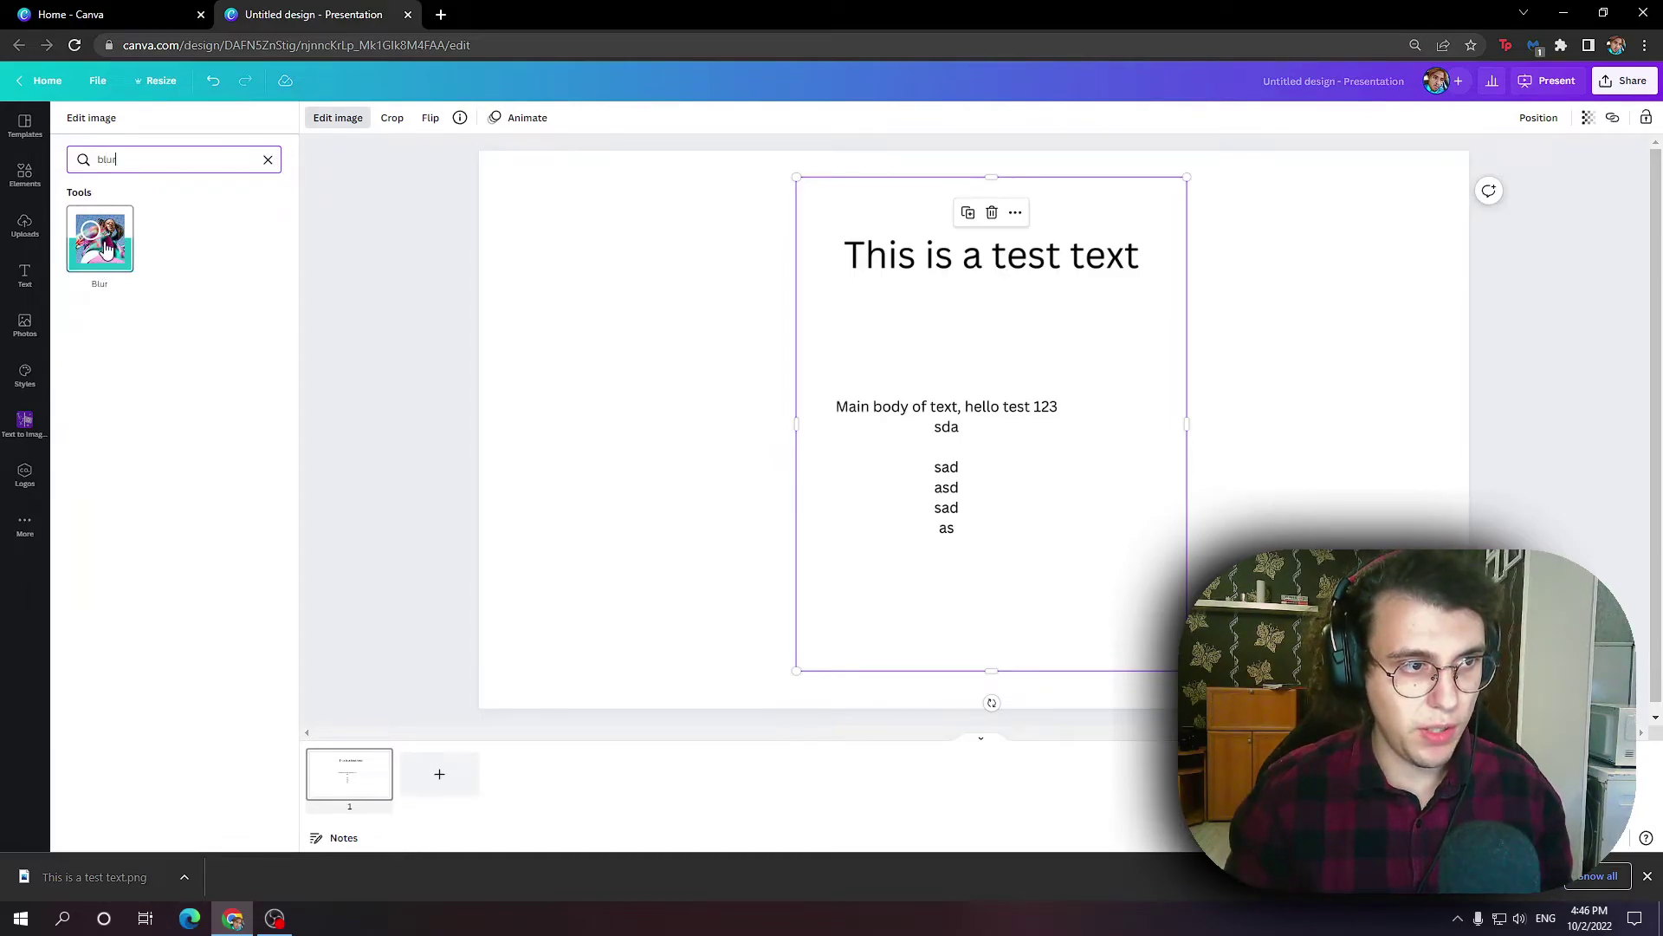
left_click(104, 248)
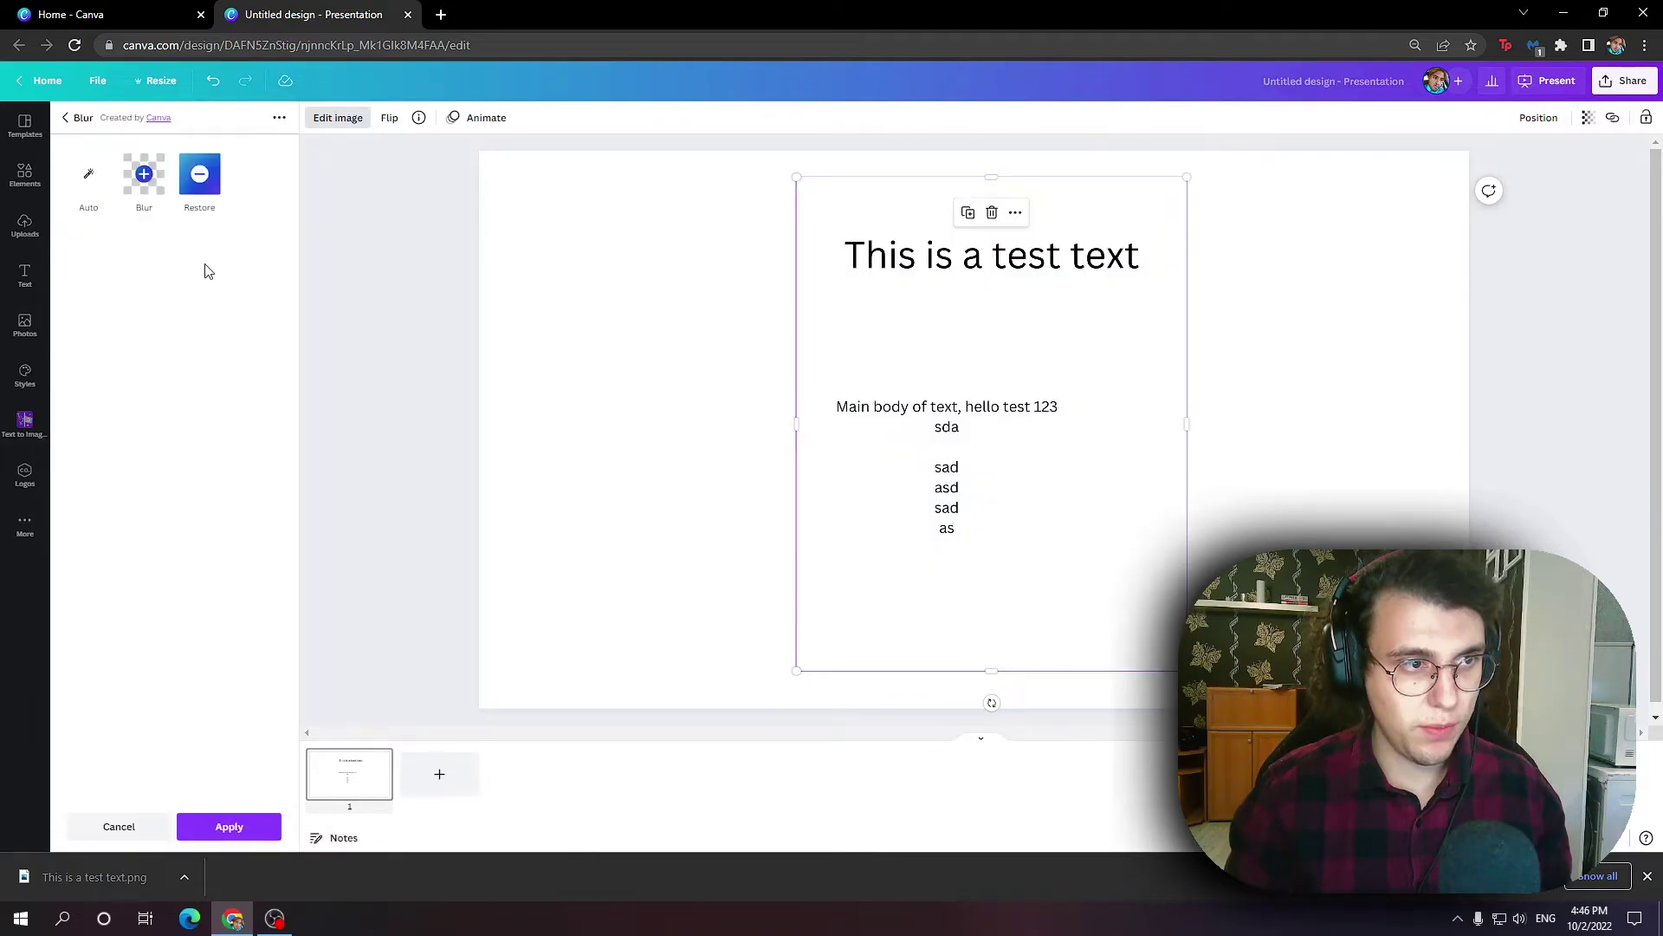
left_click(143, 182)
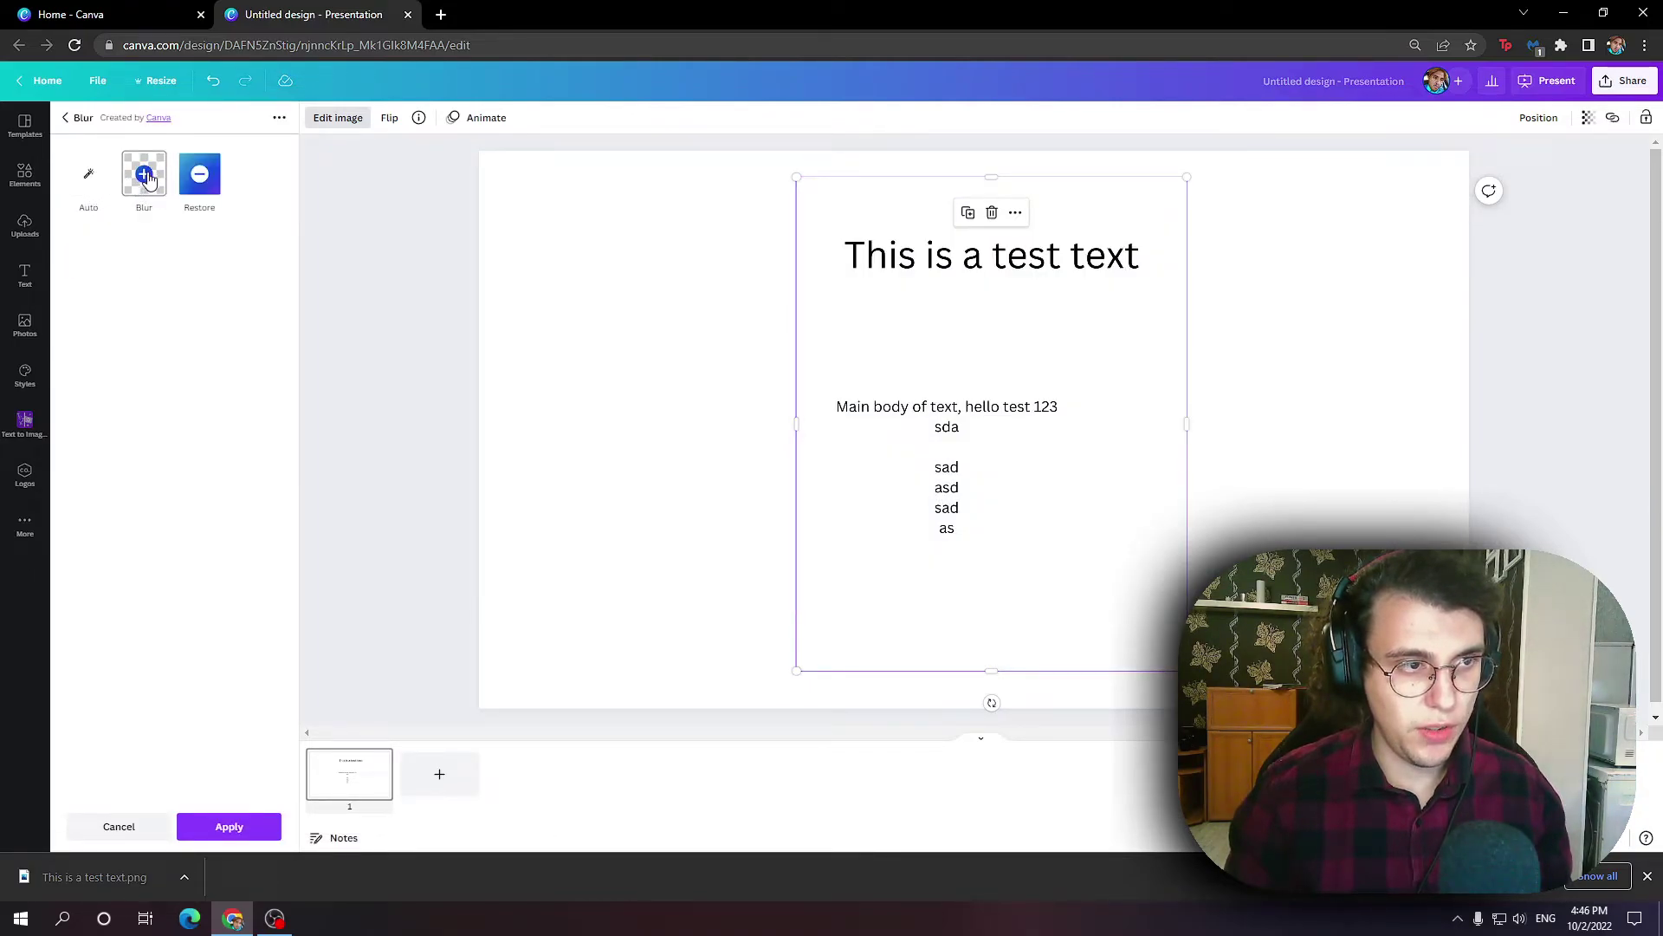
left_click(146, 179)
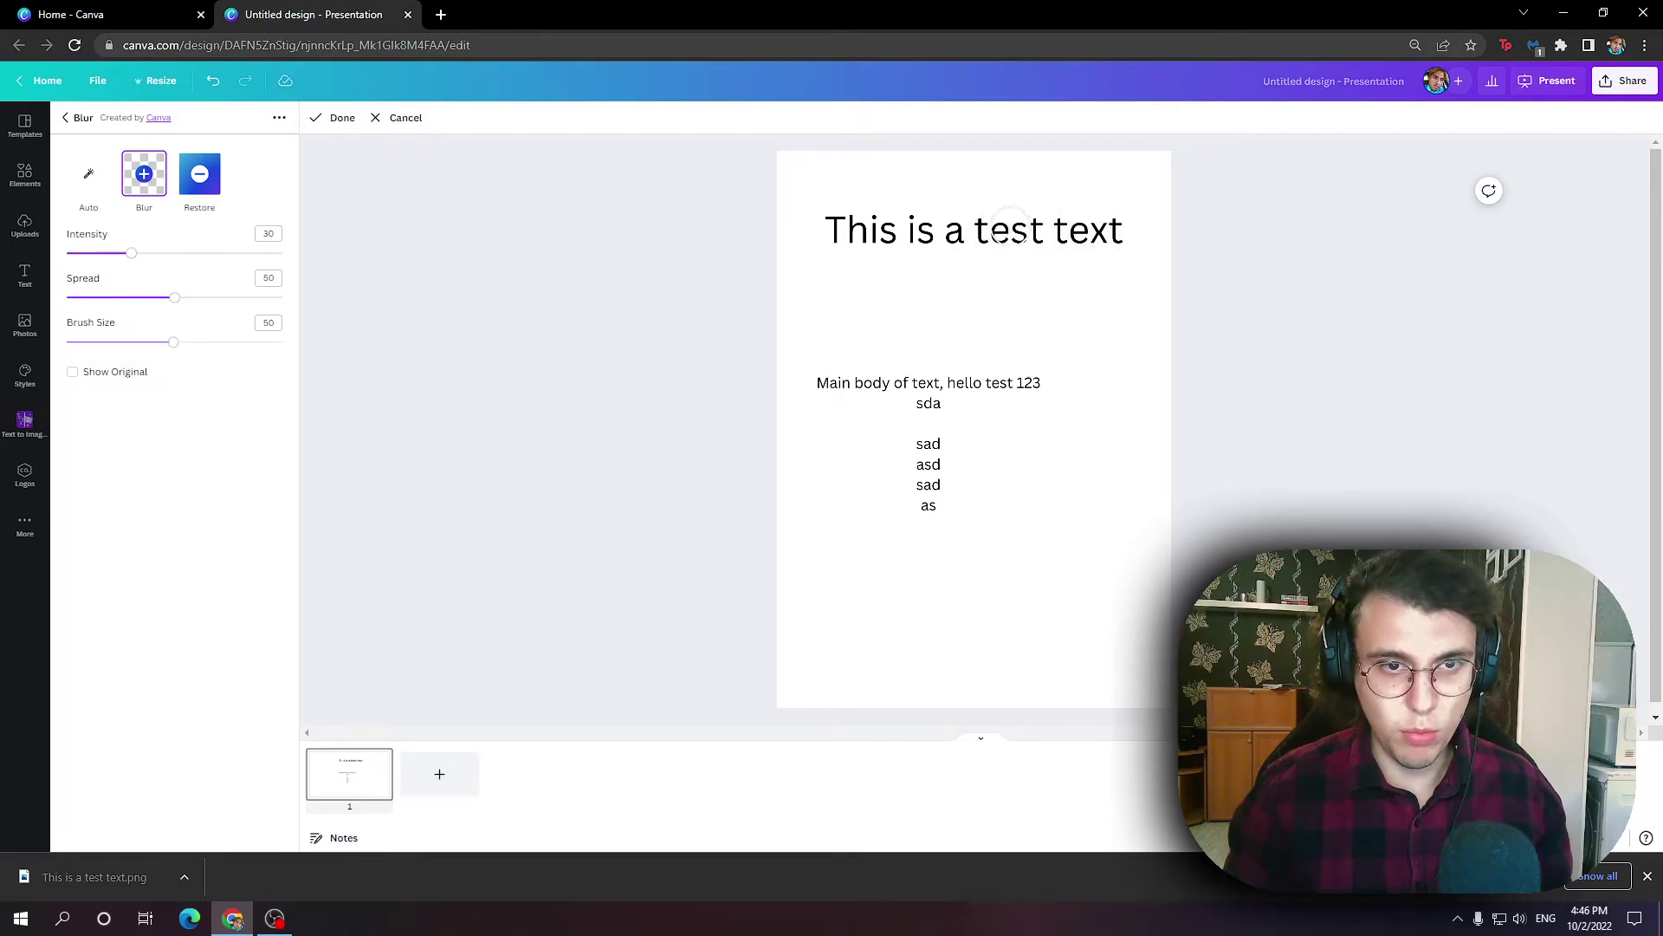
Step: Brush blur over 'test' in the heading and the 'as' and 'sad' body lines
mouse_move(1009, 227)
left_mouse_down()
mouse_move(1027, 229)
mouse_move(1012, 230)
left_mouse_up()
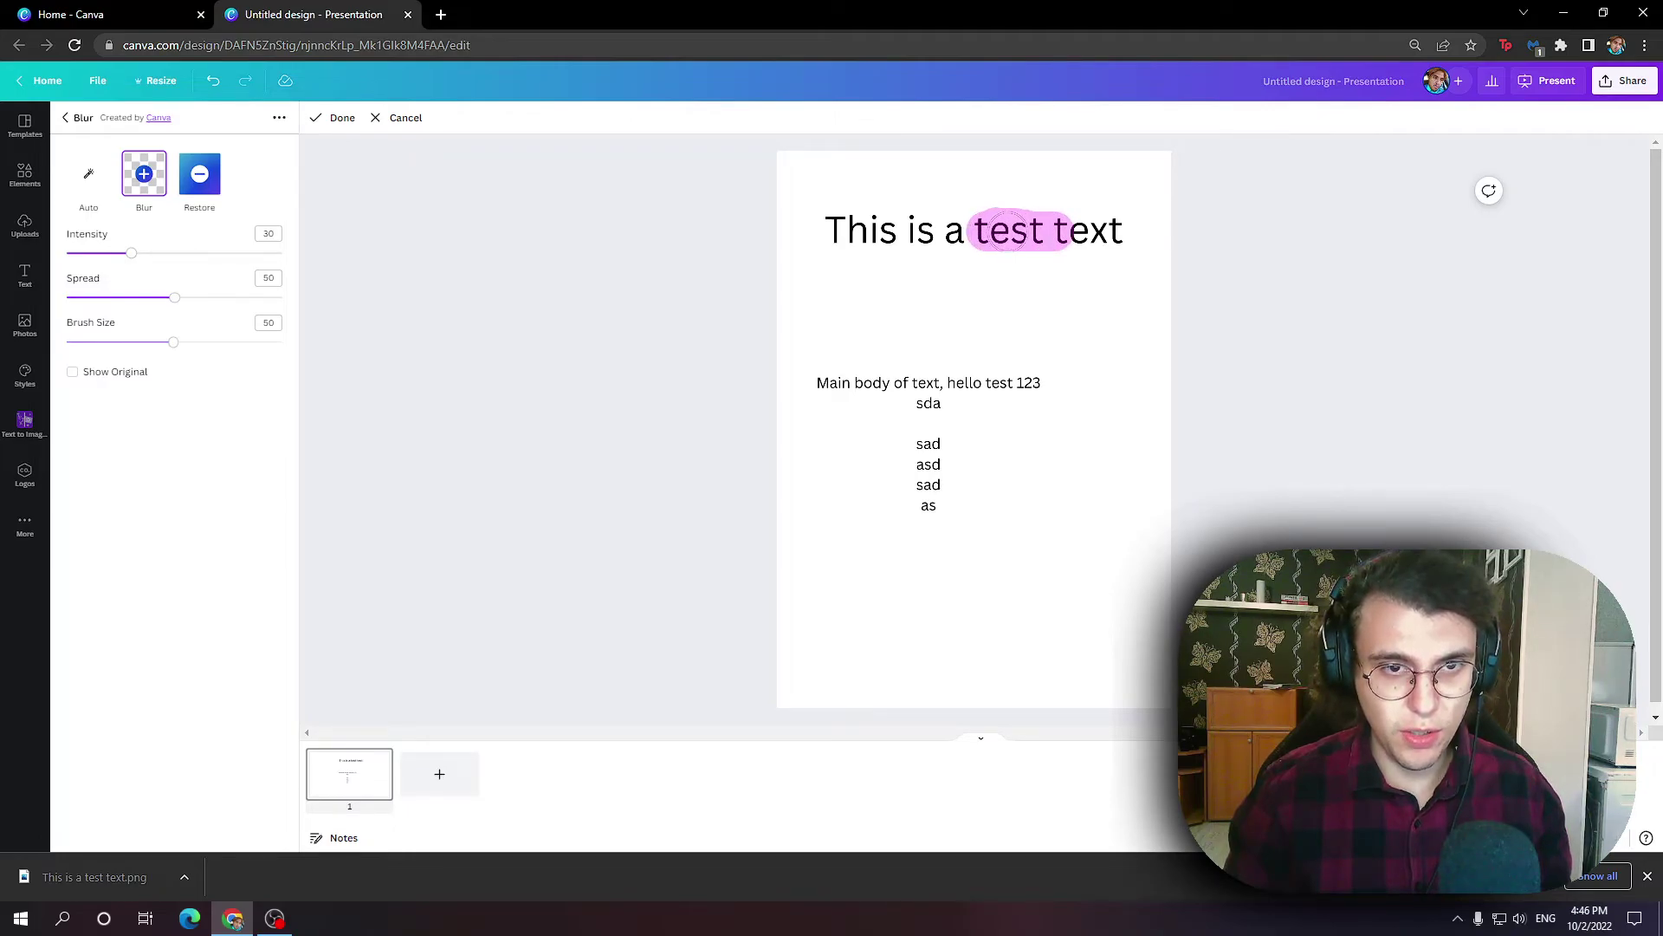
left_click_drag(993, 242, 1036, 229)
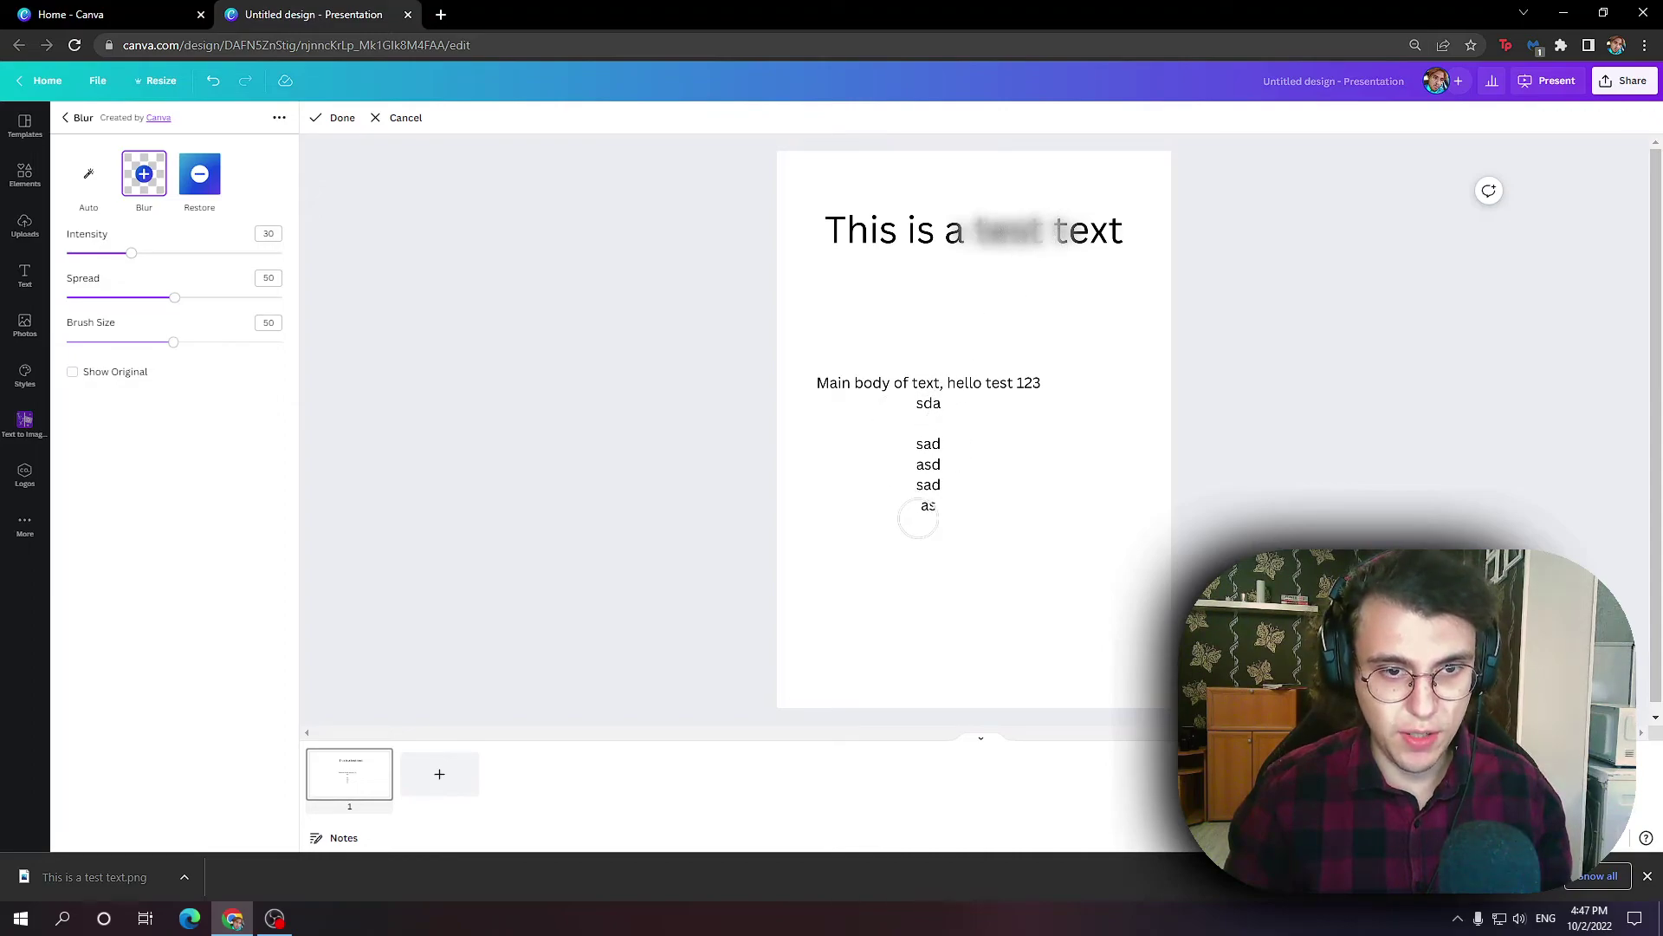
left_click_drag(918, 518, 929, 511)
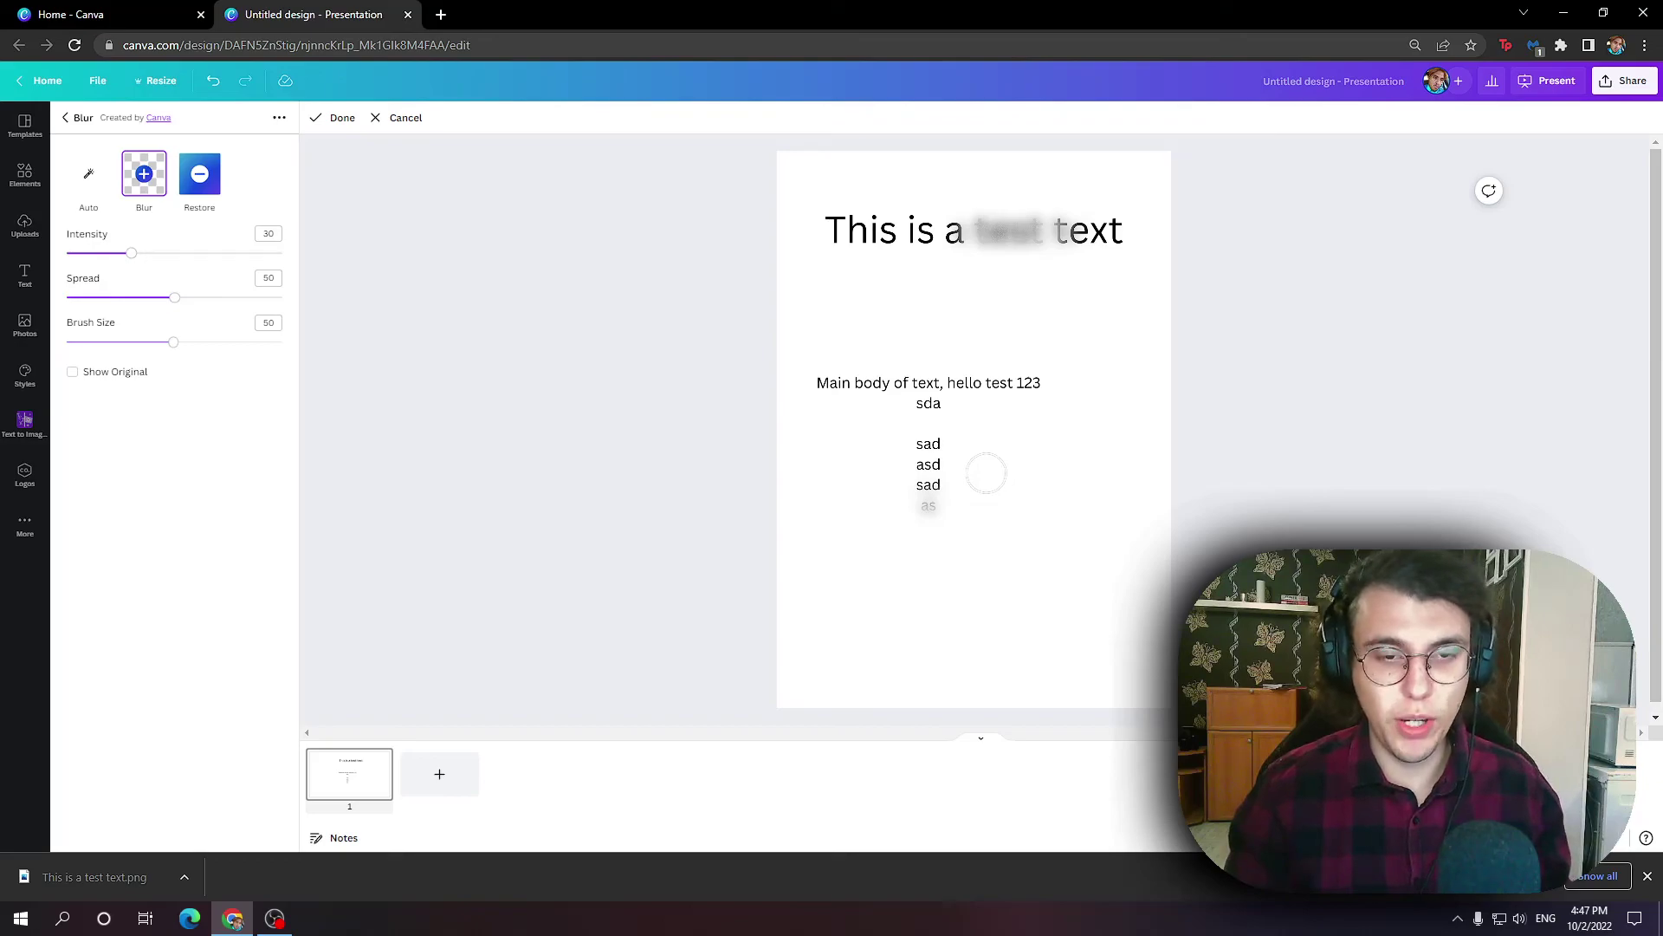
left_click_drag(917, 493, 932, 508)
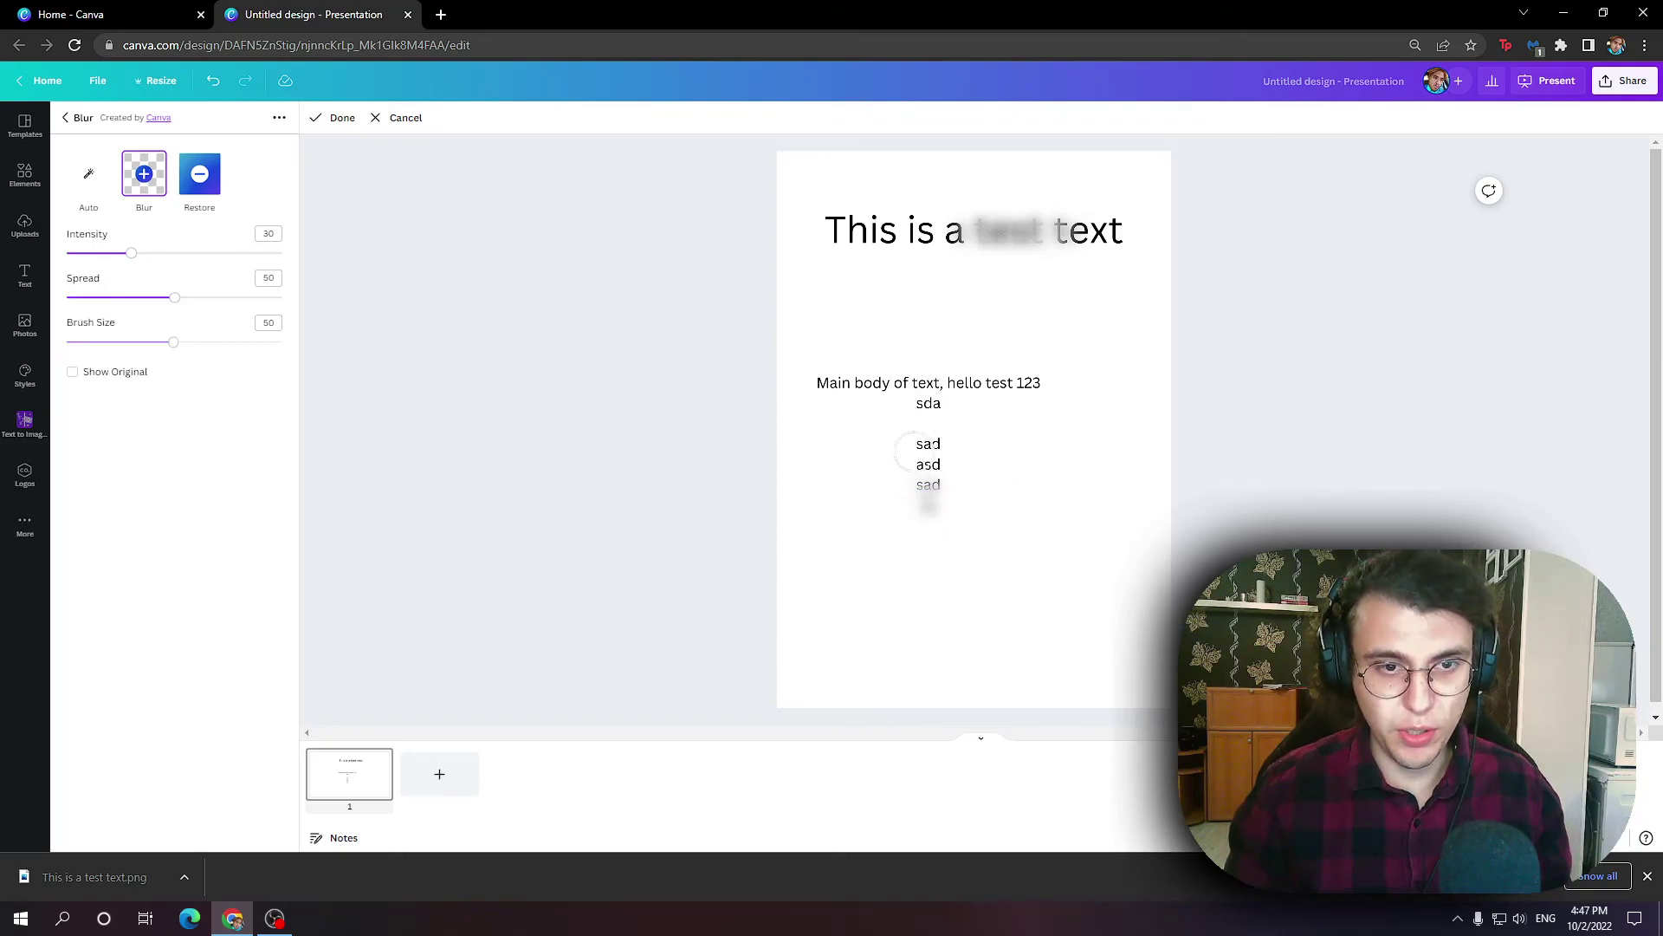
left_click_drag(914, 452, 921, 438)
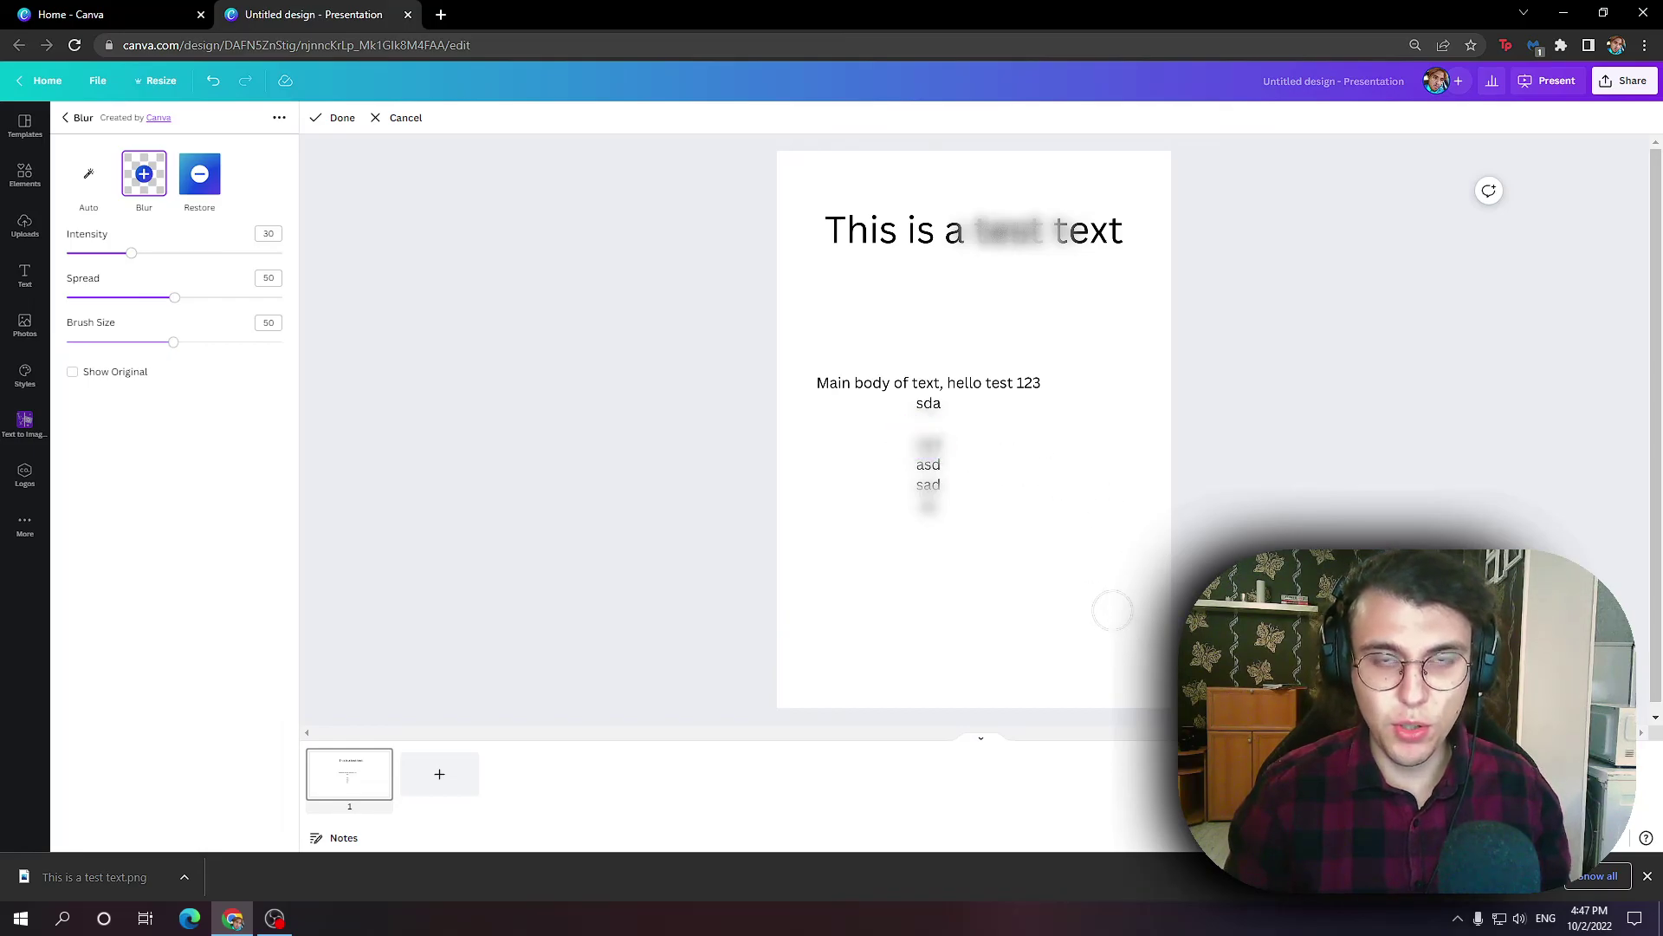